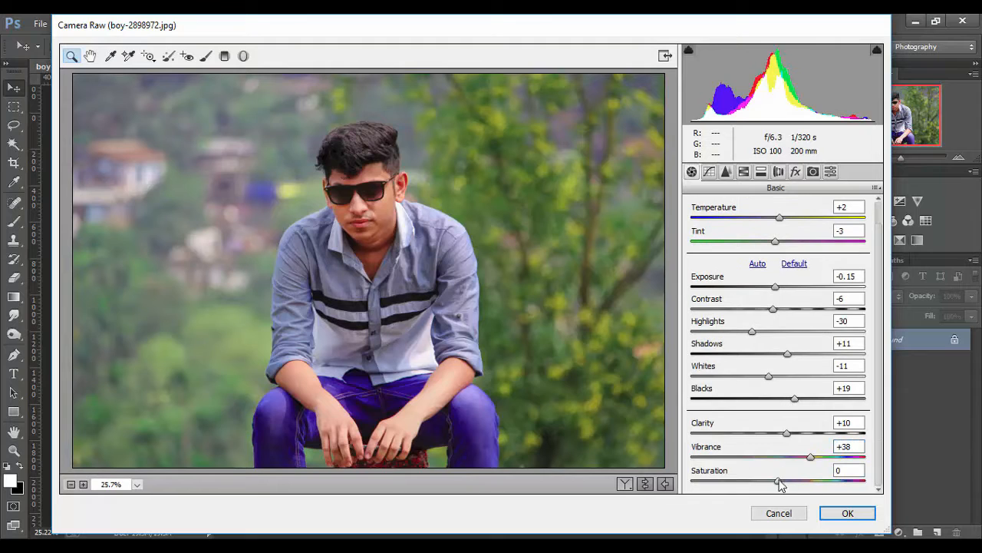
Step: Set saturation to +25, sharpening amount to 13 and luminance noise reduction to 15 for the photo
drag(778, 482, 800, 482)
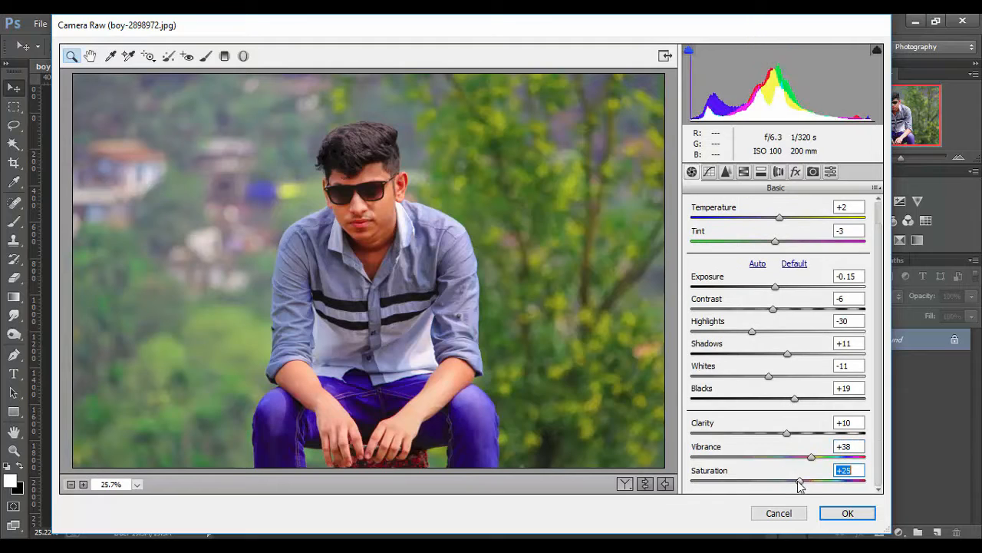
click(725, 173)
drag(712, 359, 715, 358)
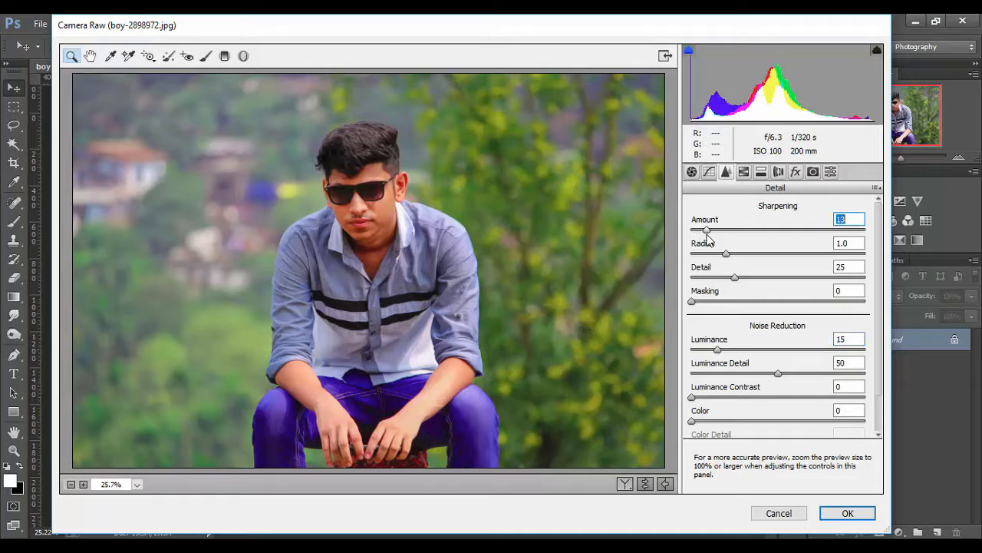
Step: Reduce the reds' saturation and set the oranges' to -28; set luminance to +16 for reds and +22 for oranges
click(743, 172)
click(732, 228)
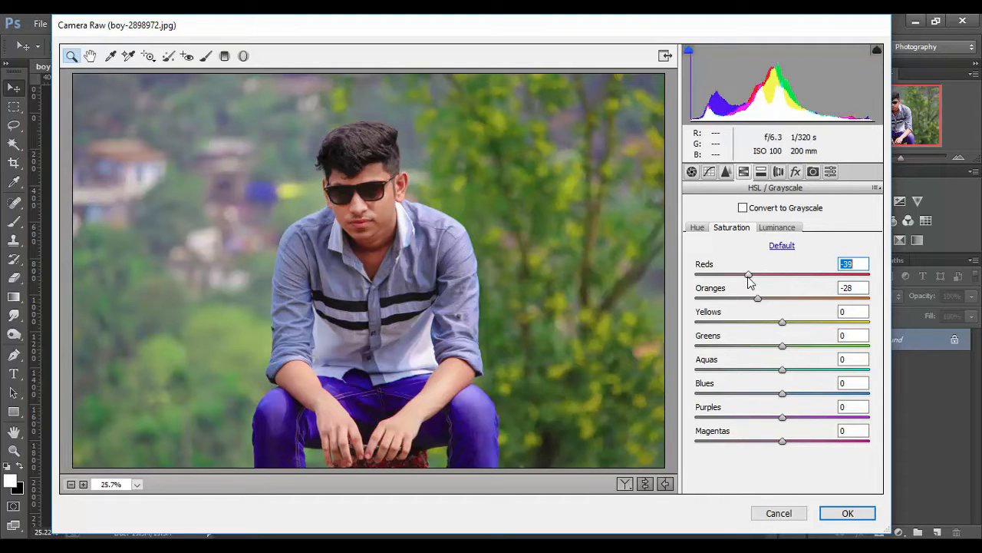
click(778, 228)
drag(782, 298, 823, 301)
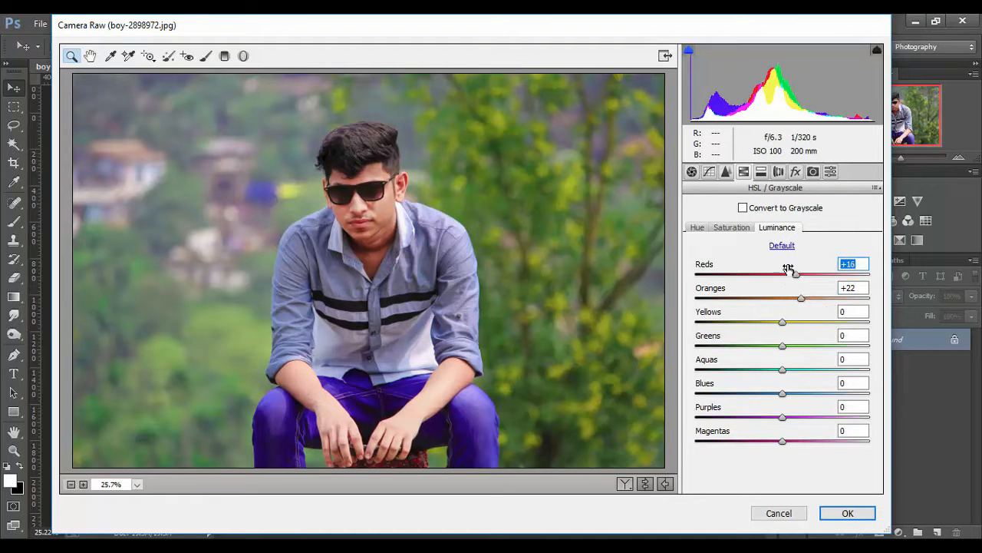
Step: Tune yellows and greens: saturation +19 and +18, hue -78 and -63, yellows luminance +3, and raise the greens luminance
click(727, 228)
drag(783, 346, 871, 324)
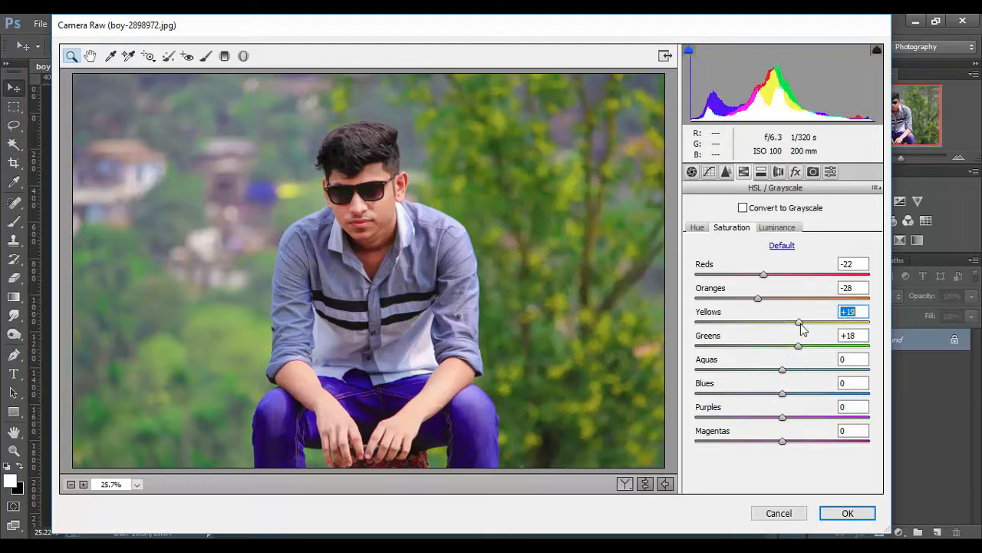
click(698, 228)
drag(783, 346, 726, 346)
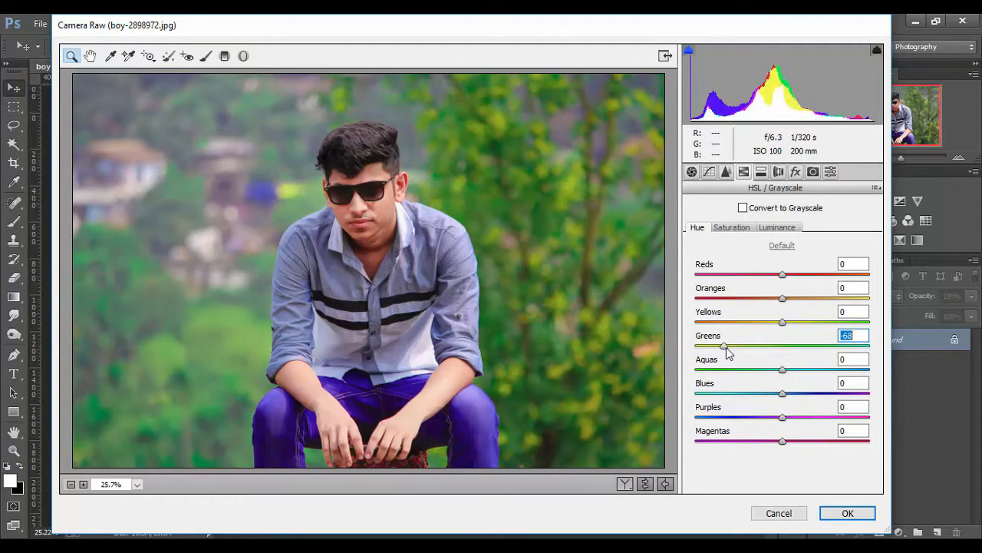
drag(782, 323, 876, 330)
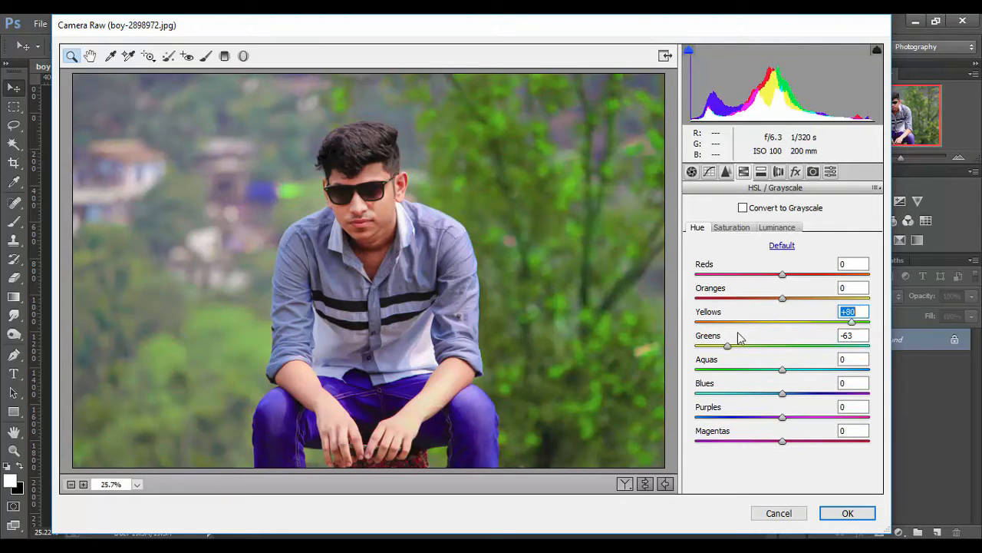
drag(739, 338, 714, 338)
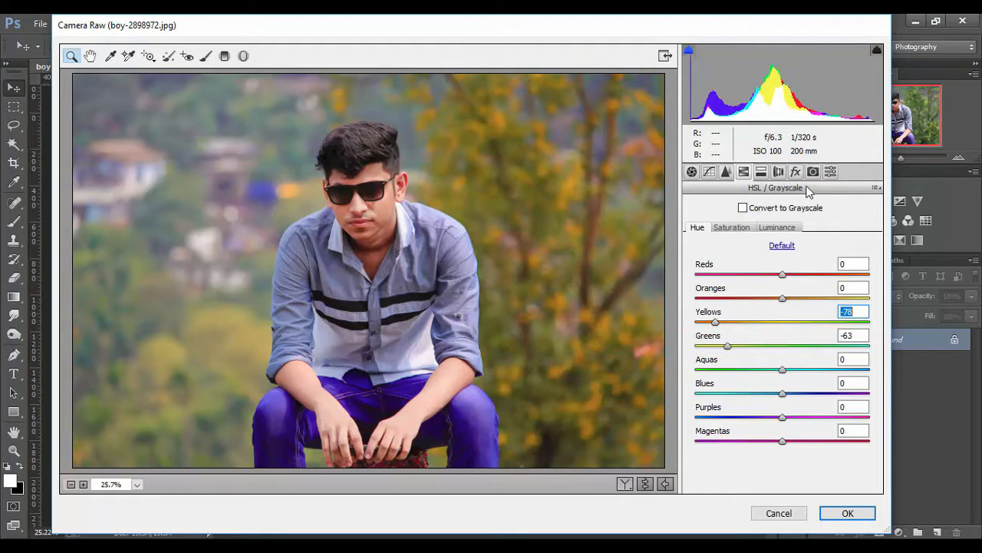
click(779, 229)
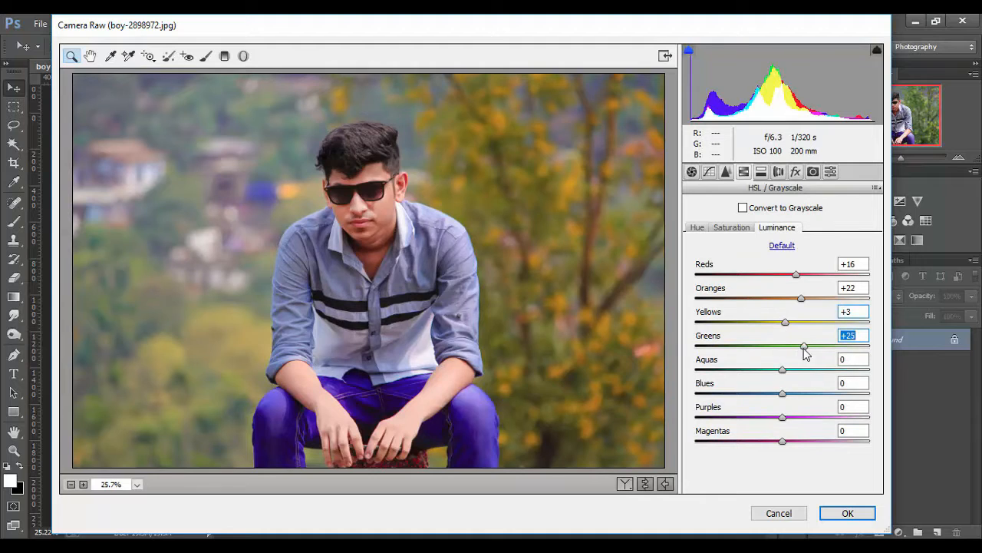
drag(805, 352, 795, 354)
Step: Set saturation to +8 for aquas and +25 for blues, hue to +3 for aquas and -19 for blues, and apply the filter
click(746, 228)
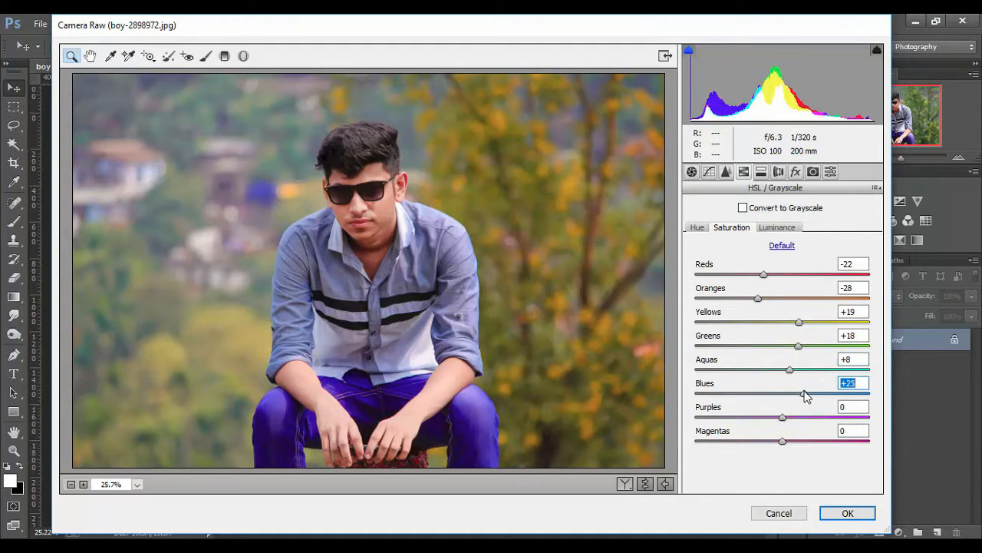
click(707, 229)
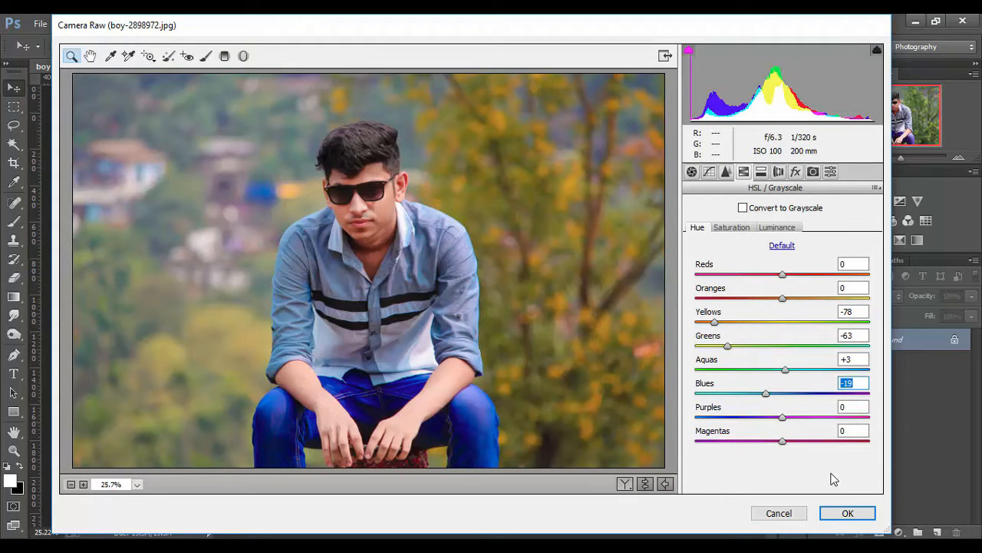
click(850, 515)
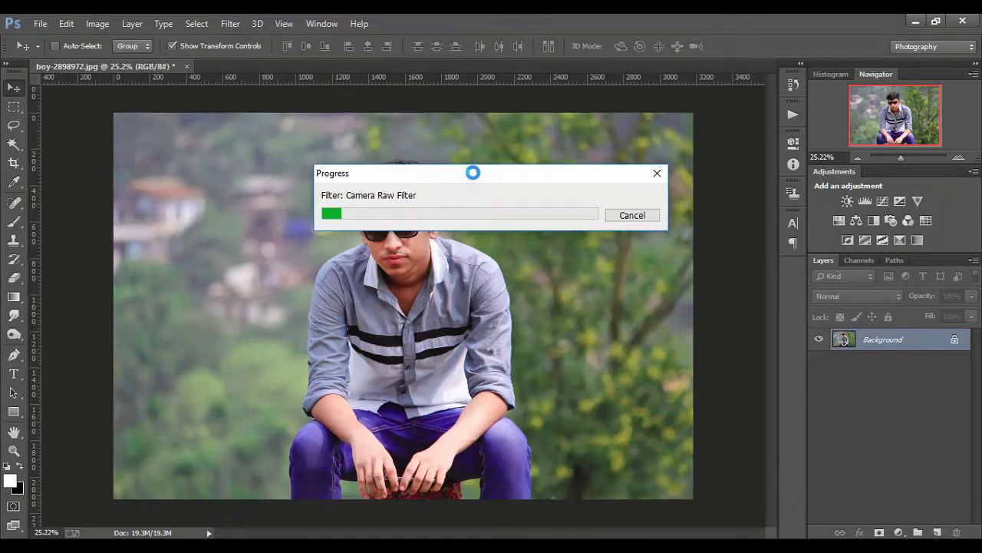
scroll(491, 226, down, 5)
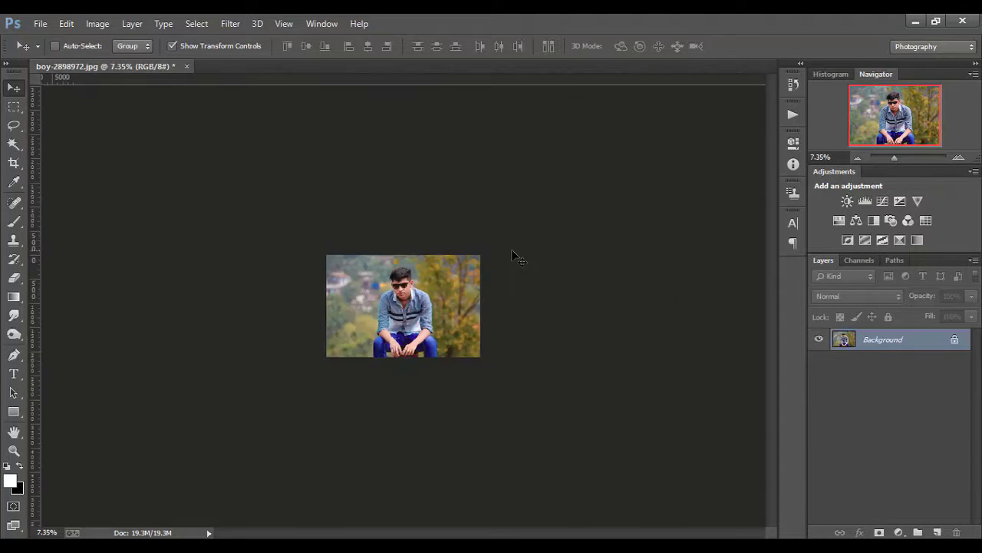
scroll(512, 253, up, 6)
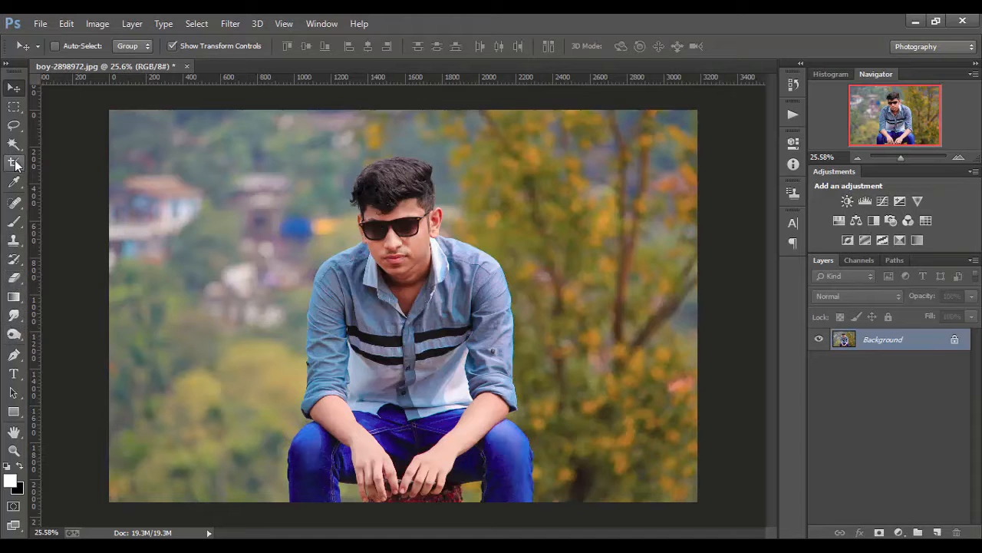
Step: Select the seated man with the Quick Selection tool, covering his hair, shirt, arms and jeans
drag(13, 144, 69, 141)
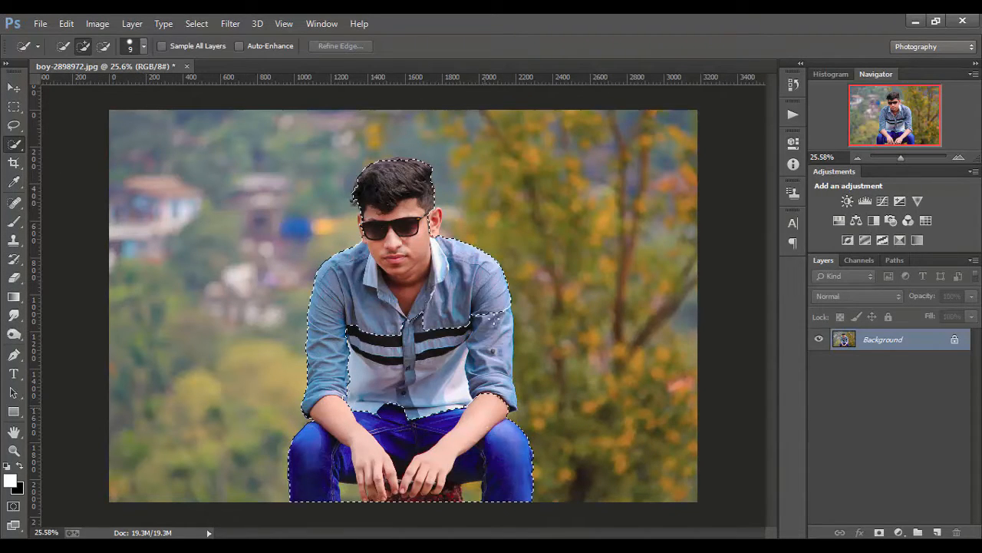
mouse_move(495, 321)
mouse_down()
mouse_move(390, 355)
mouse_move(384, 312)
mouse_up()
scroll(402, 163, up, 5)
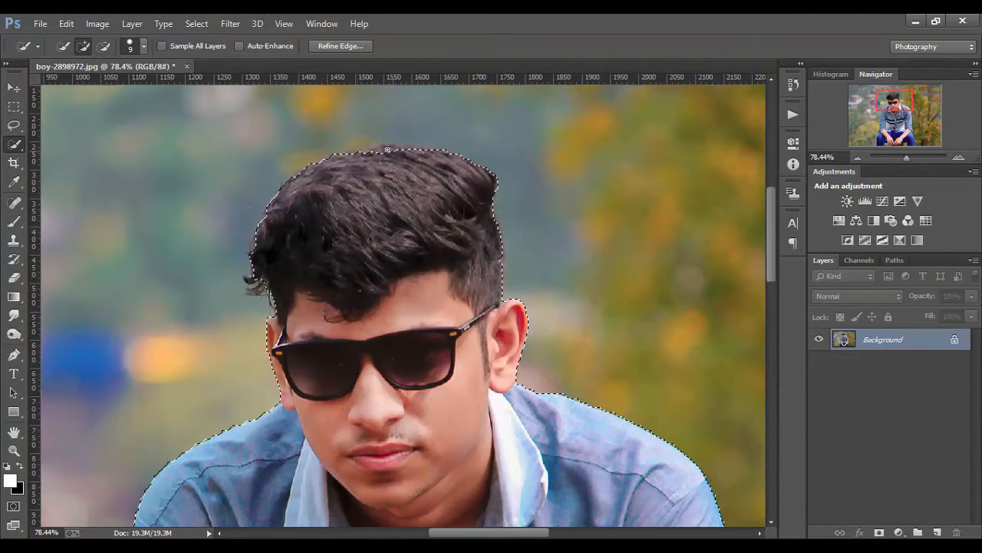
Step: Add the missed fingers to the selection and check its edge around the legs, sleeves, ear and shoulders
scroll(387, 150, down, 10)
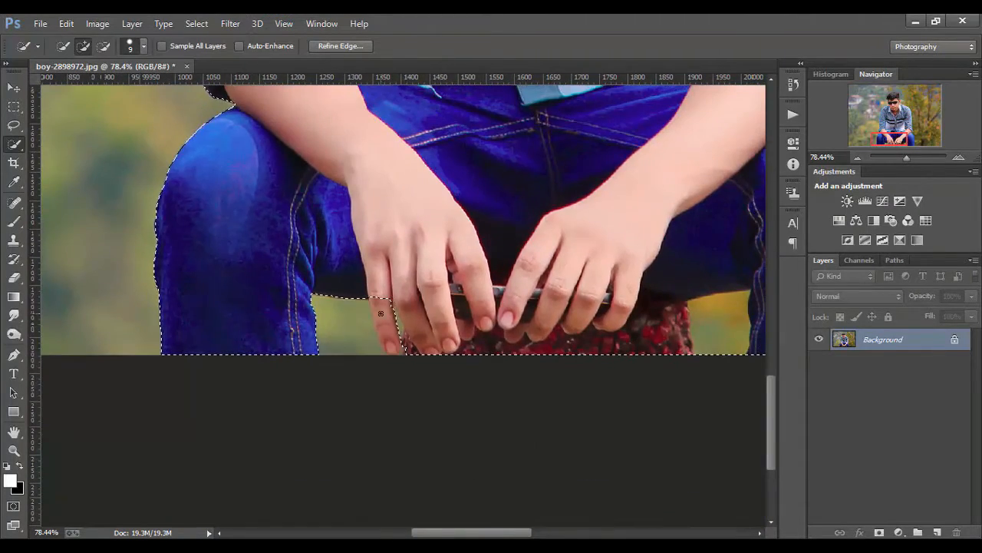
drag(571, 256, 366, 264)
drag(366, 208, 229, 444)
scroll(501, 314, up, 5)
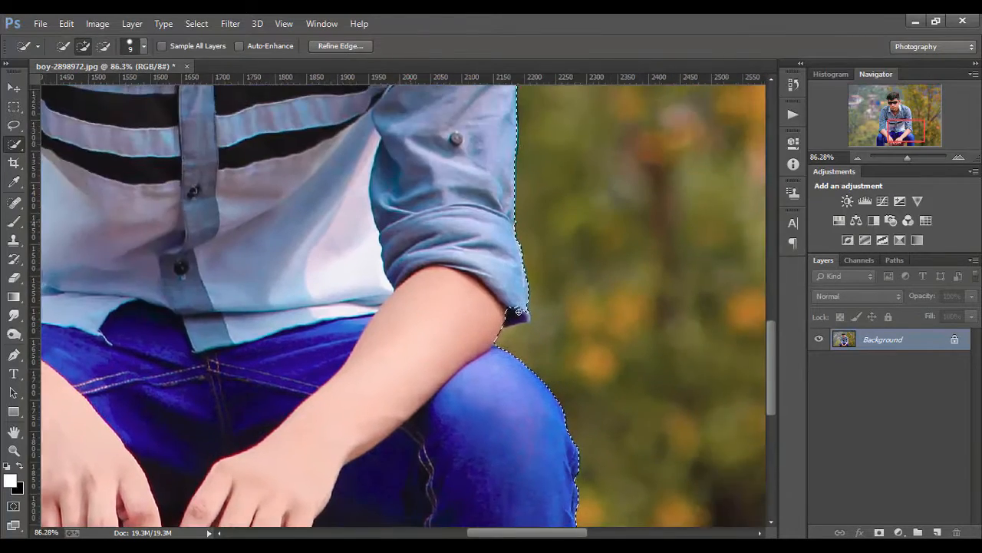
drag(469, 215, 537, 499)
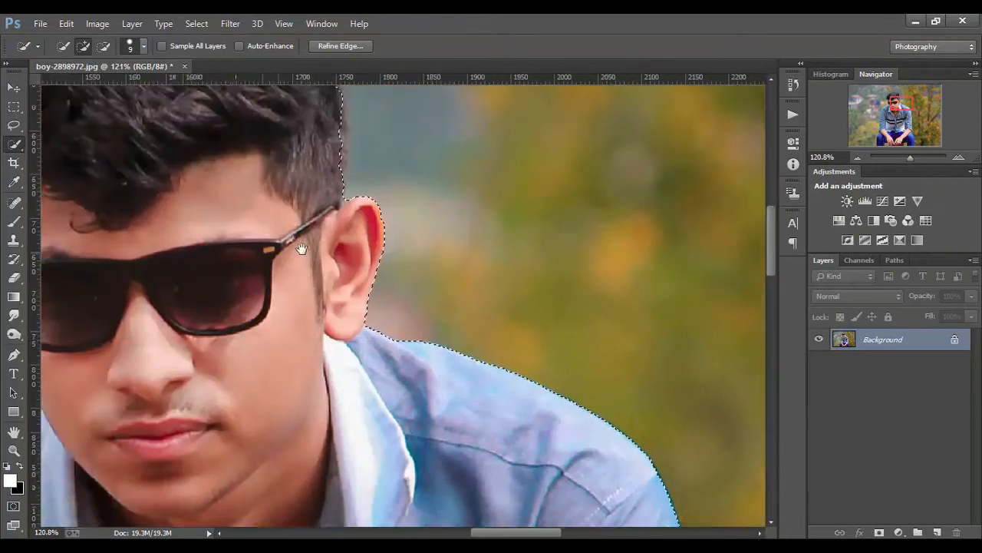
drag(300, 248, 388, 435)
drag(230, 369, 424, 411)
drag(358, 499, 406, 208)
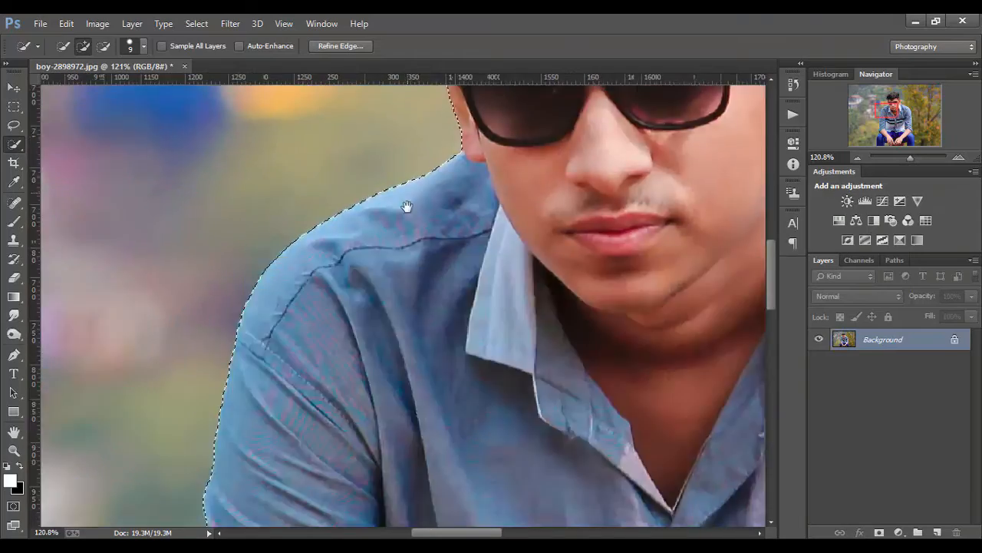
drag(279, 506, 401, 254)
drag(374, 504, 264, 212)
key(ctrl+0)
Step: Copy the selected man to a new layer and check the cut-out by briefly hiding the Background layer
right_click(417, 235)
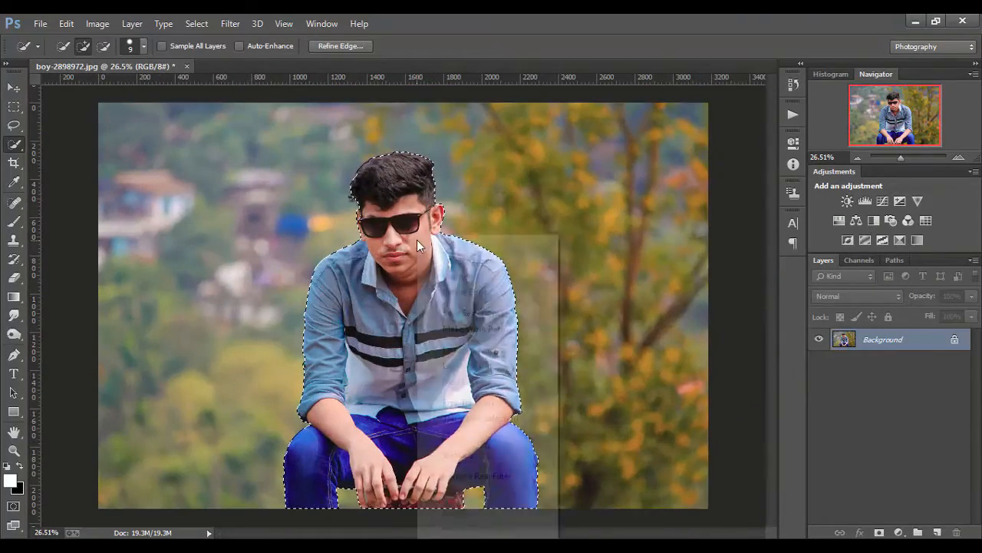
right_click(411, 335)
click(464, 145)
click(819, 361)
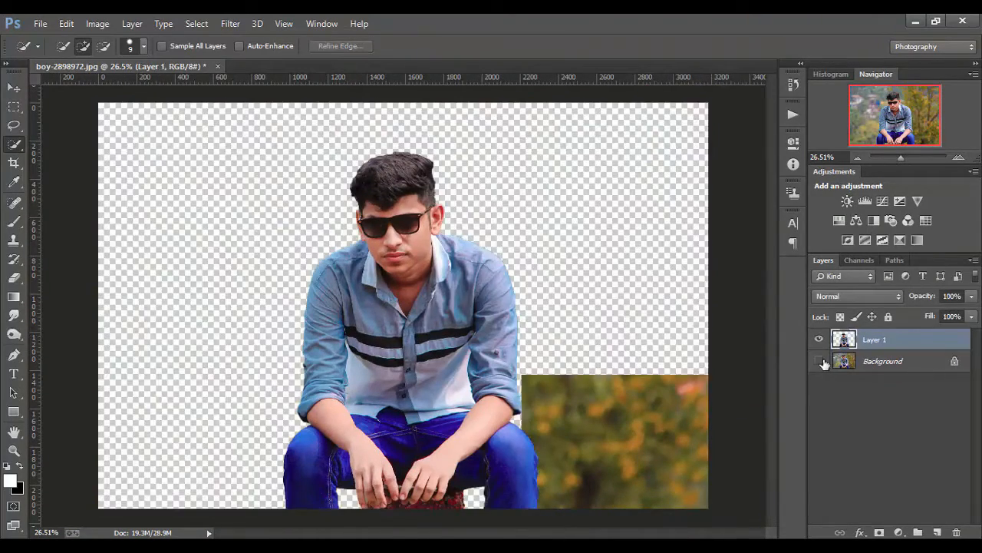
click(819, 361)
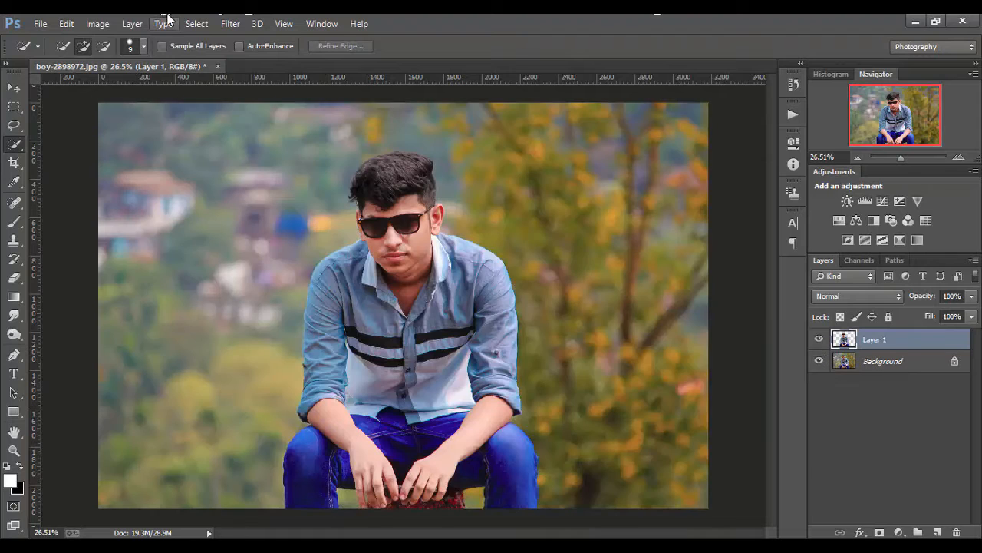
Step: Hide Layer 1 and clone surrounding trees and hillside over the man's outer edges on the Background with the Clone Stamp
click(850, 360)
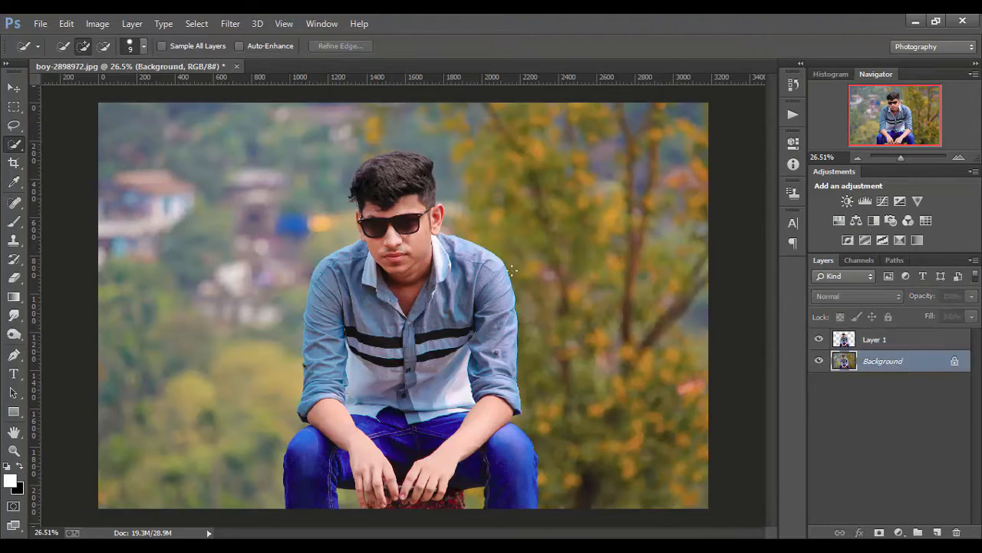
click(14, 241)
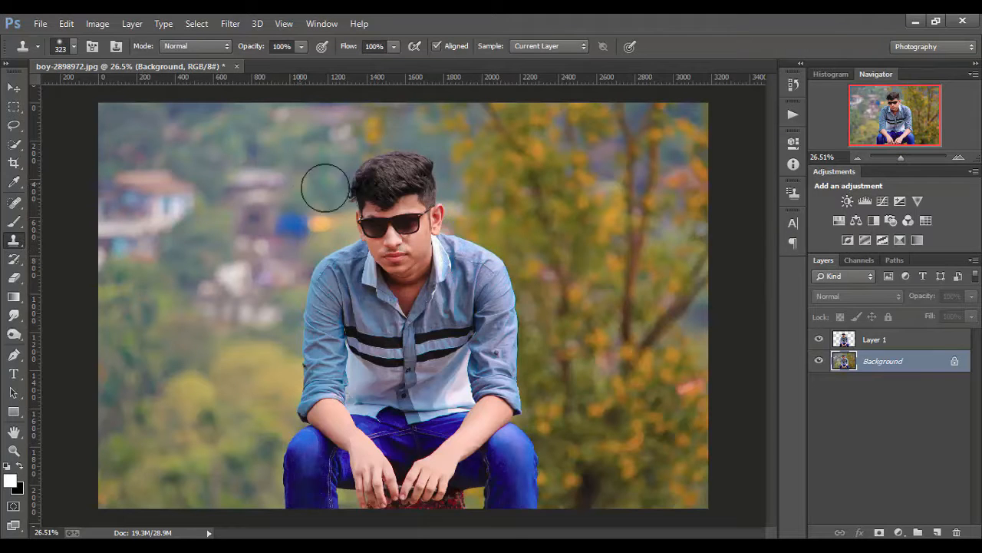
drag(366, 182, 362, 216)
click(819, 339)
alt+click(485, 181)
mouse_move(406, 174)
mouse_down()
mouse_move(509, 343)
mouse_move(512, 459)
mouse_up()
alt+click(263, 488)
mouse_move(319, 483)
mouse_down()
mouse_move(326, 306)
mouse_move(347, 486)
mouse_move(355, 230)
mouse_up()
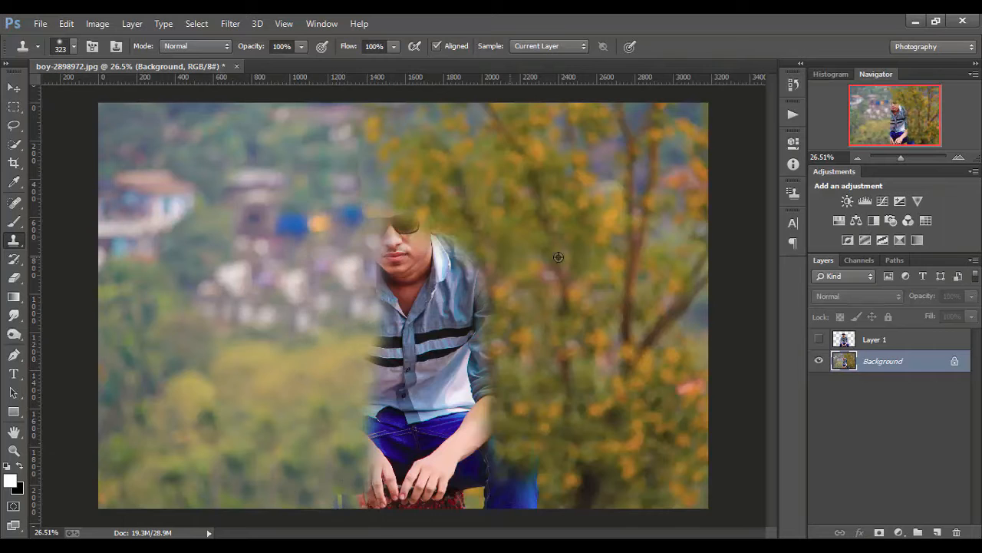
Step: Clone foliage and hillside over the remaining face, torso and legs on the Background, and show Layer 1 again
alt+click(557, 256)
mouse_move(491, 244)
mouse_down()
mouse_move(423, 283)
mouse_move(411, 229)
mouse_up()
alt+click(620, 448)
mouse_move(540, 508)
mouse_down()
mouse_move(491, 459)
mouse_move(419, 279)
mouse_move(383, 257)
mouse_up()
alt+click(300, 244)
mouse_move(377, 235)
mouse_down()
mouse_move(364, 406)
mouse_move(386, 430)
mouse_move(414, 383)
mouse_move(387, 215)
mouse_up()
alt+click(316, 377)
mouse_move(378, 161)
mouse_down()
mouse_move(391, 461)
mouse_move(418, 475)
mouse_up()
Step: Apply a Gaussian Blur with a radius of about 31.9 pixels to the Background layer
scroll(445, 368, down, 3)
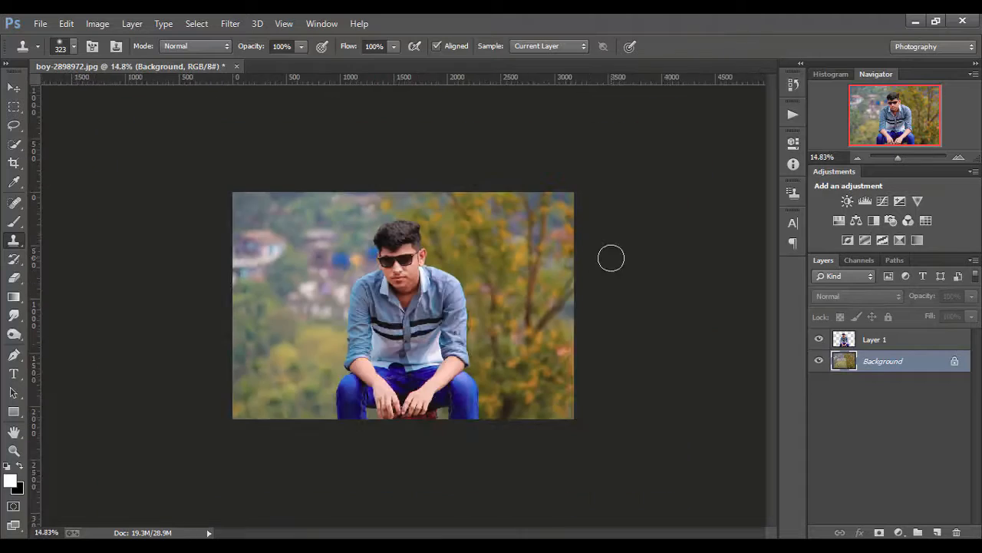
scroll(610, 256, up, 2)
click(231, 24)
click(499, 291)
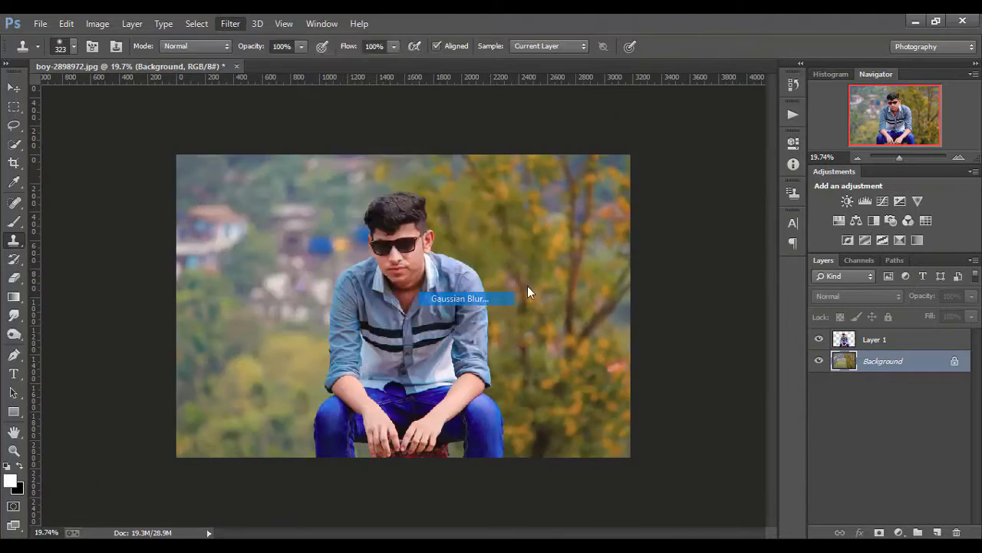
mouse_move(631, 332)
mouse_down()
mouse_move(651, 334)
mouse_move(636, 340)
mouse_up()
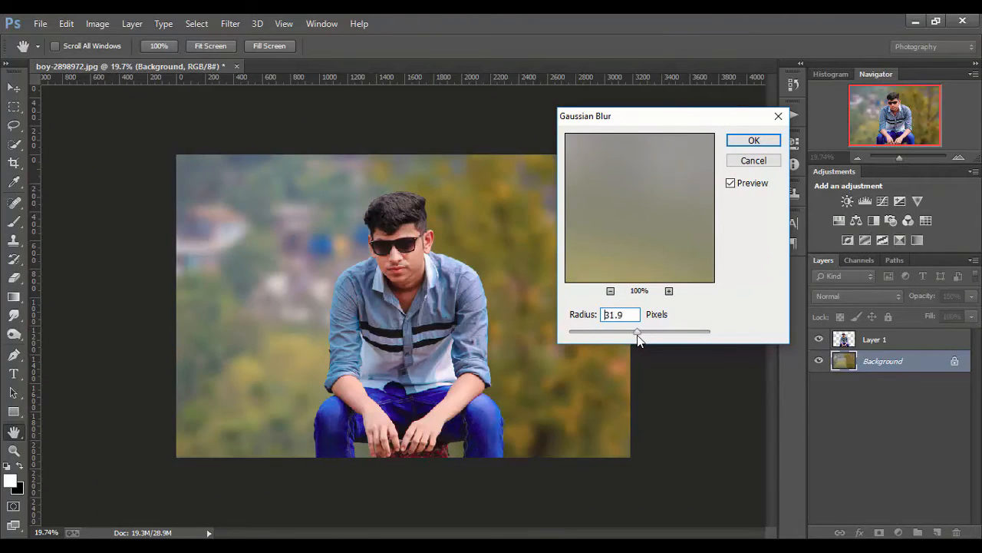
click(754, 139)
scroll(511, 204, down, 3)
scroll(491, 210, up, 2)
scroll(500, 201, up, 2)
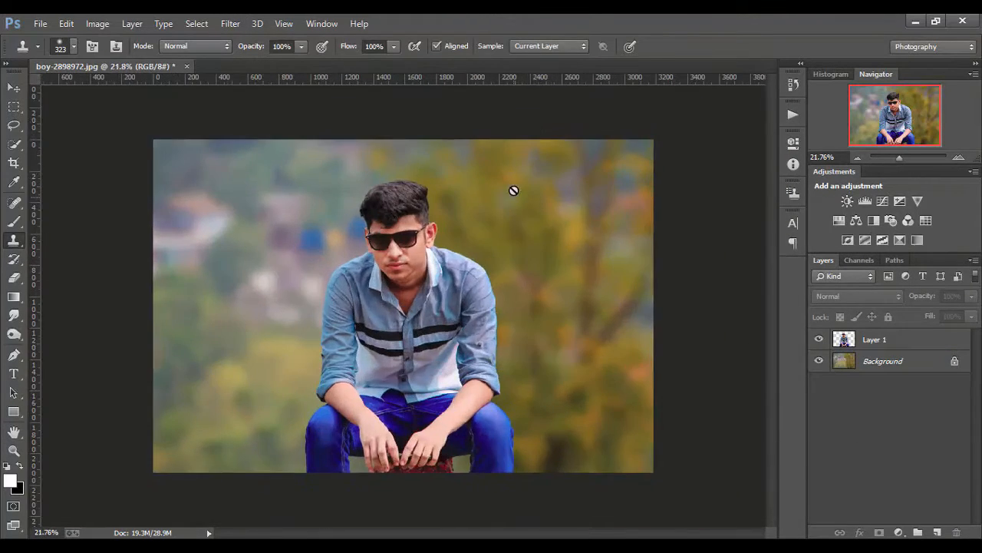
Step: Add a Color Lookup adjustment layer above the Background and choose a 3DLUT file with a teal-and-orange look
click(899, 532)
click(863, 434)
click(726, 177)
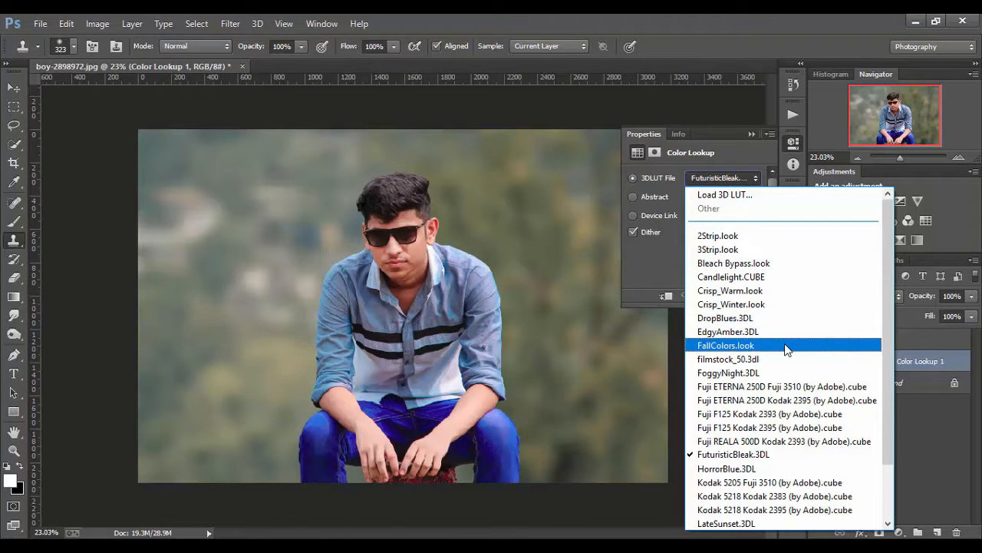
click(783, 469)
click(751, 133)
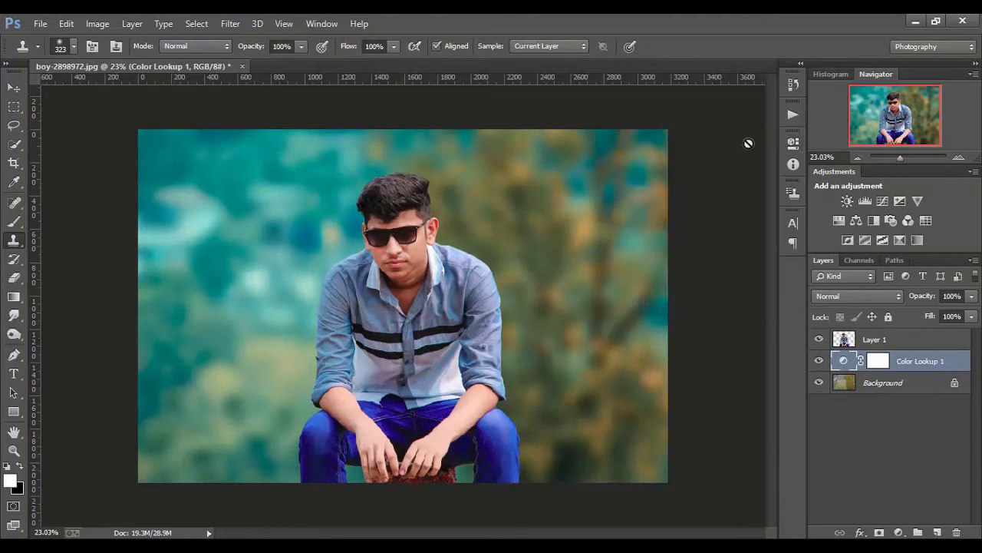
Step: Compare the image with and without the Color Lookup layer and merge it down into the Background
scroll(508, 254, down, 2)
scroll(508, 254, up, 2)
click(823, 364)
click(822, 363)
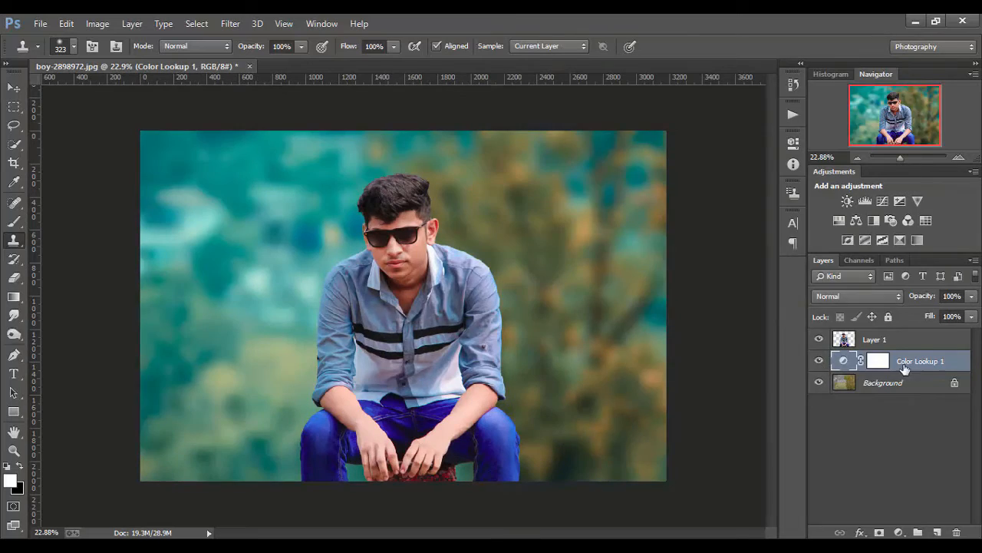
right_click(914, 366)
click(724, 428)
Step: Smooth the skin on the man's face on Layer 1 with the Smudge tool at 24% strength and a 38 px brush
scroll(515, 289, down, 4)
scroll(530, 300, up, 8)
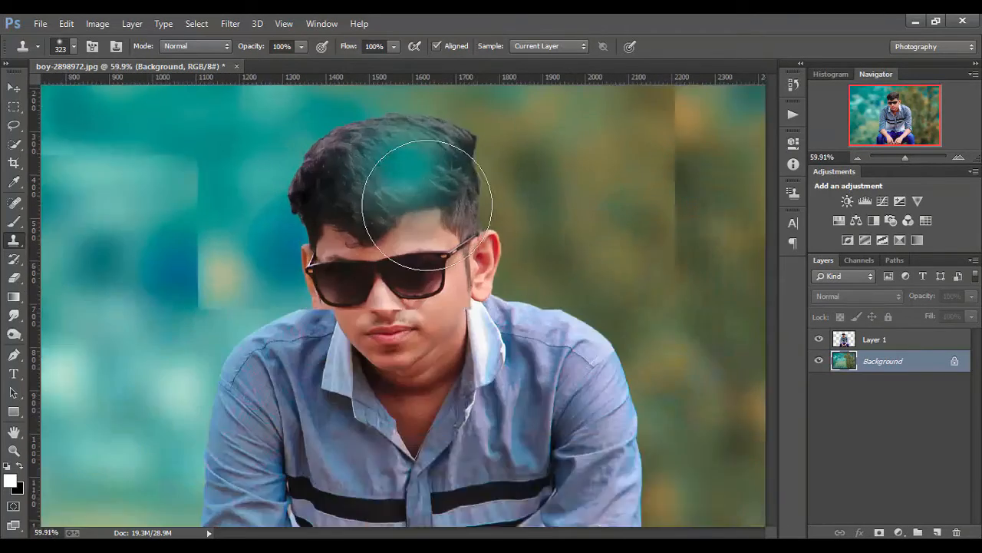
scroll(427, 205, up, 3)
click(883, 341)
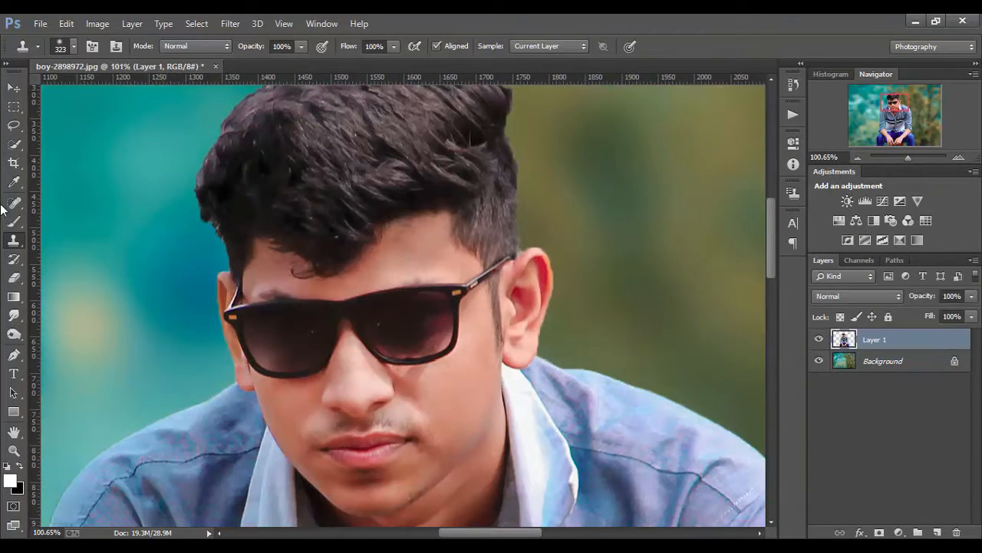
click(14, 315)
scroll(358, 219, up, 3)
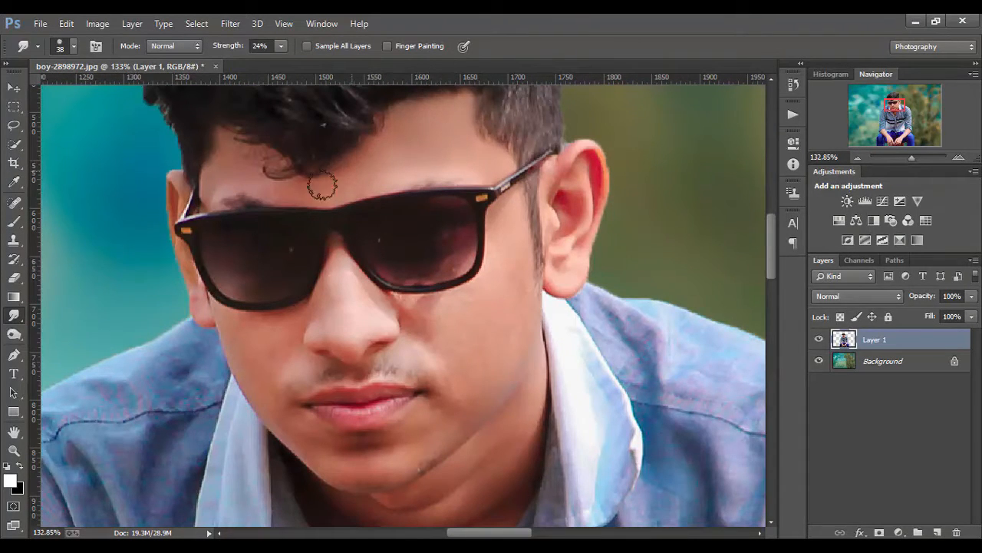
scroll(406, 230, down, 2)
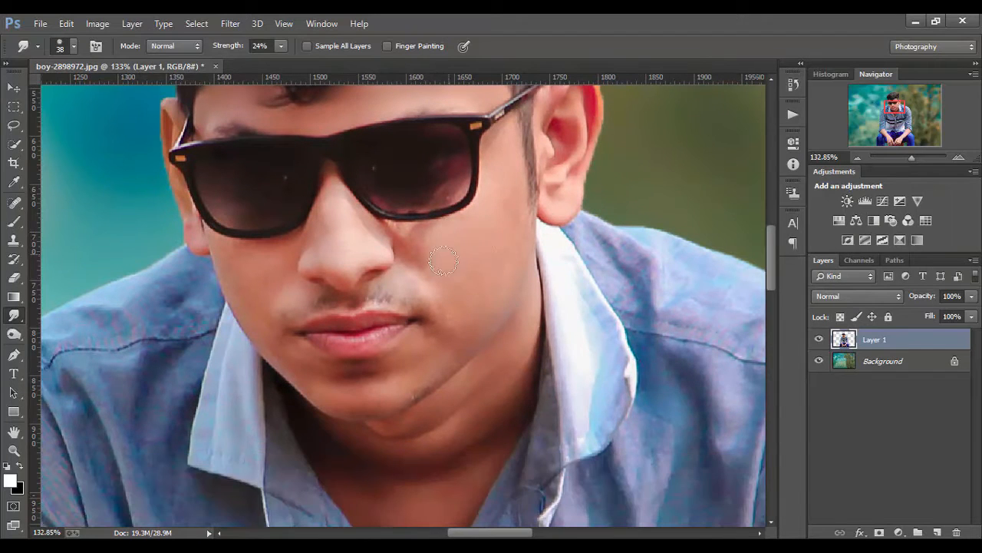
scroll(523, 232, up, 2)
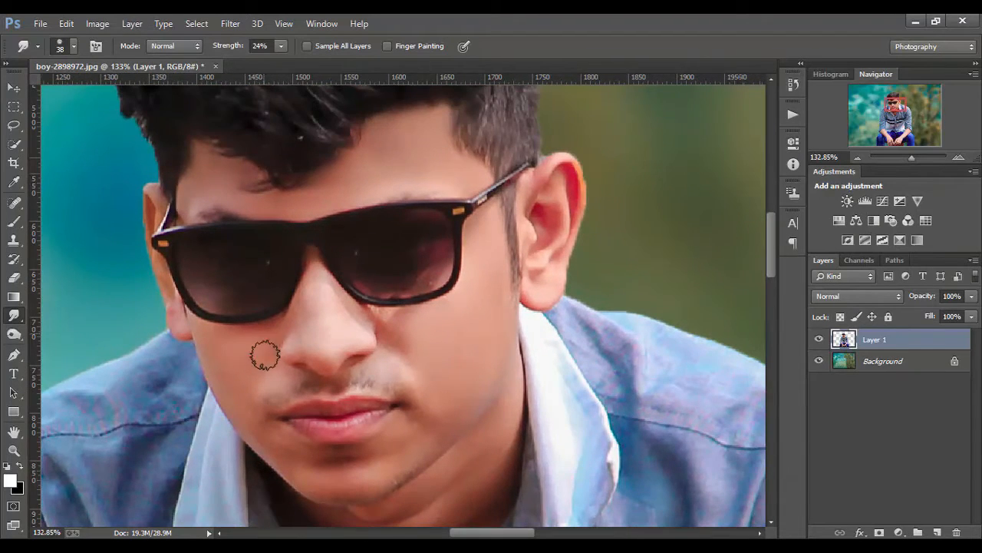
drag(347, 423, 310, 420)
drag(444, 471, 456, 257)
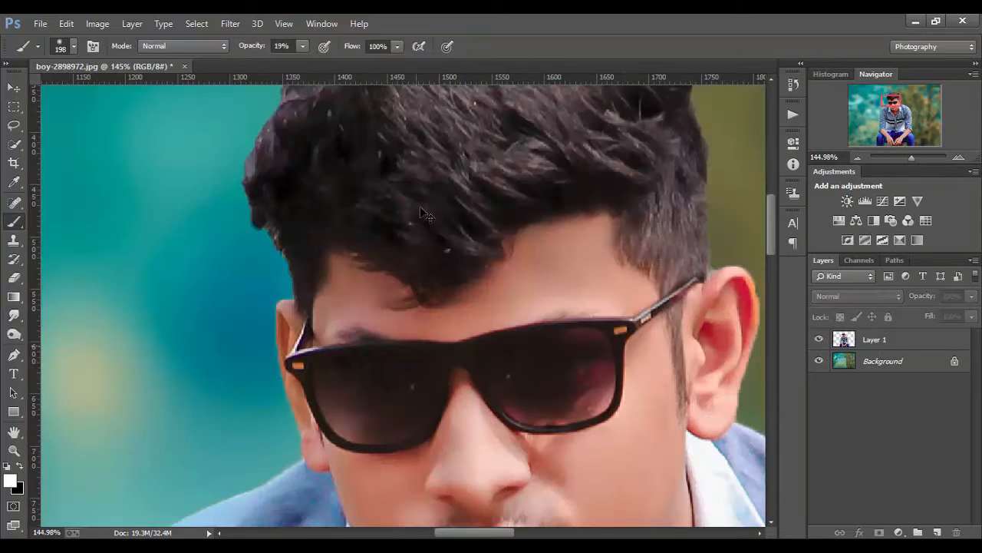
Step: Duplicate Layer 1 and clone clean forehead skin over the overhanging fringe on the copy with a 32 px Clone Stamp
drag(921, 343, 937, 532)
scroll(408, 202, up, 2)
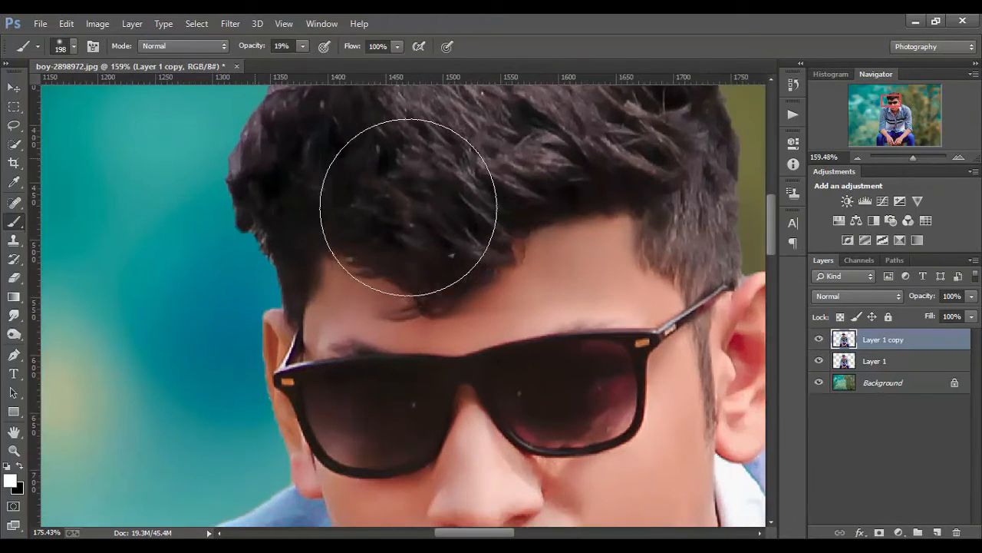
click(17, 239)
mouse_move(587, 305)
mouse_down()
mouse_move(342, 302)
mouse_move(351, 314)
mouse_move(322, 312)
mouse_up()
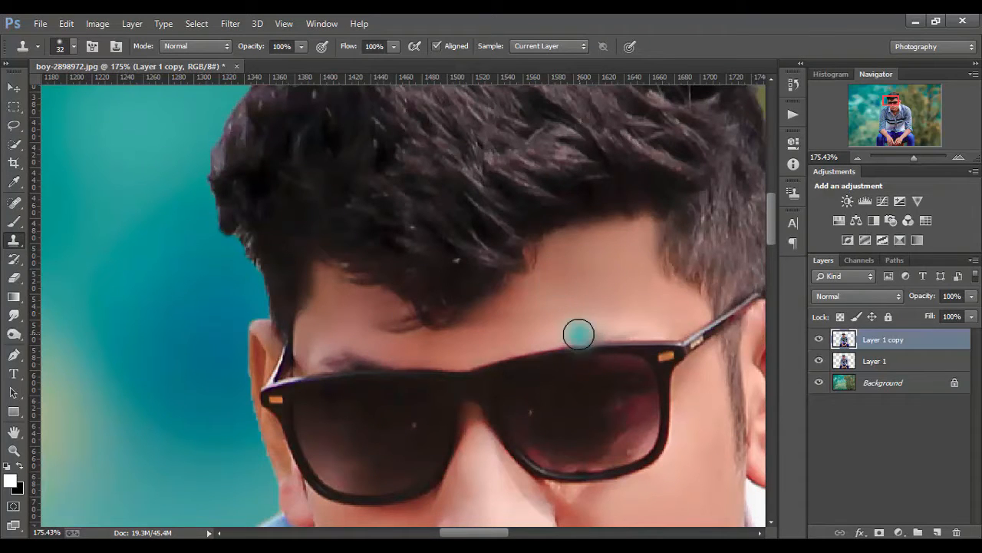
alt+click(575, 264)
mouse_move(540, 265)
mouse_down()
mouse_move(487, 284)
mouse_move(471, 314)
mouse_move(455, 298)
mouse_up()
alt+click(536, 317)
alt+click(352, 311)
mouse_move(381, 318)
mouse_down()
mouse_move(454, 304)
mouse_move(436, 321)
mouse_move(416, 296)
mouse_move(519, 260)
mouse_up()
alt+click(535, 323)
drag(351, 289, 412, 269)
alt+click(587, 279)
drag(559, 252, 539, 250)
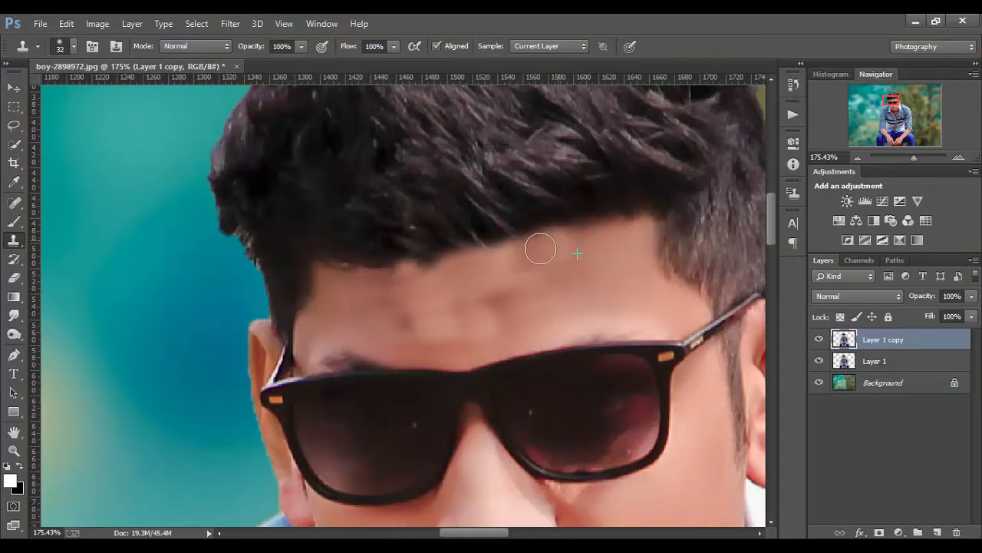
alt+click(370, 286)
drag(424, 268, 536, 238)
scroll(396, 223, down, 6)
scroll(397, 224, up, 7)
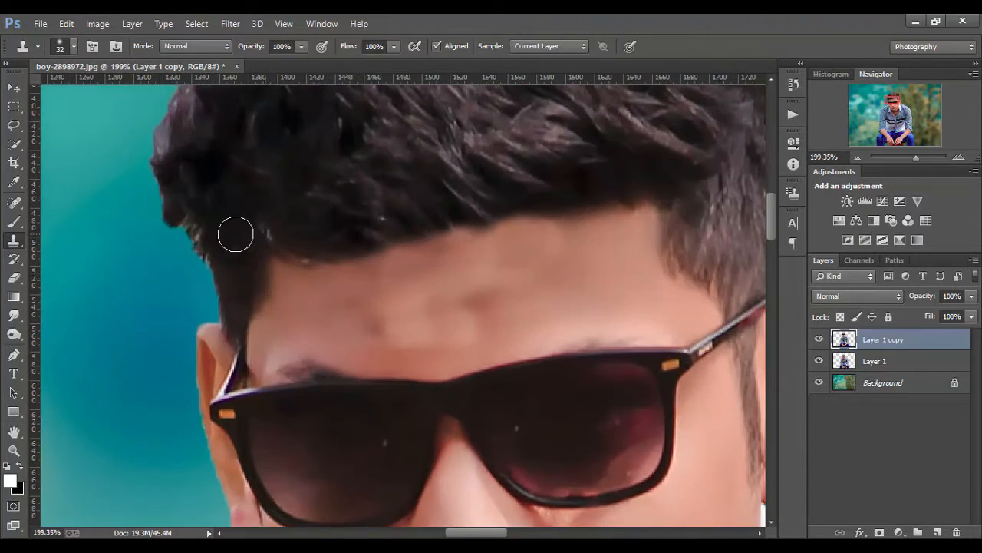
Step: On a new layer, paint sampled skin tones over the patchy forehead with a 38 px brush at 100% opacity
key(ctrl+shift+alt+n)
click(14, 221)
alt+click(586, 258)
key(bracketleft)
key(bracketleft)
key(bracketleft)
key(bracketleft)
key(bracketleft)
key(bracketleft)
key(bracketleft)
key(bracketleft)
key(bracketleft)
key(bracketleft)
key(bracketleft)
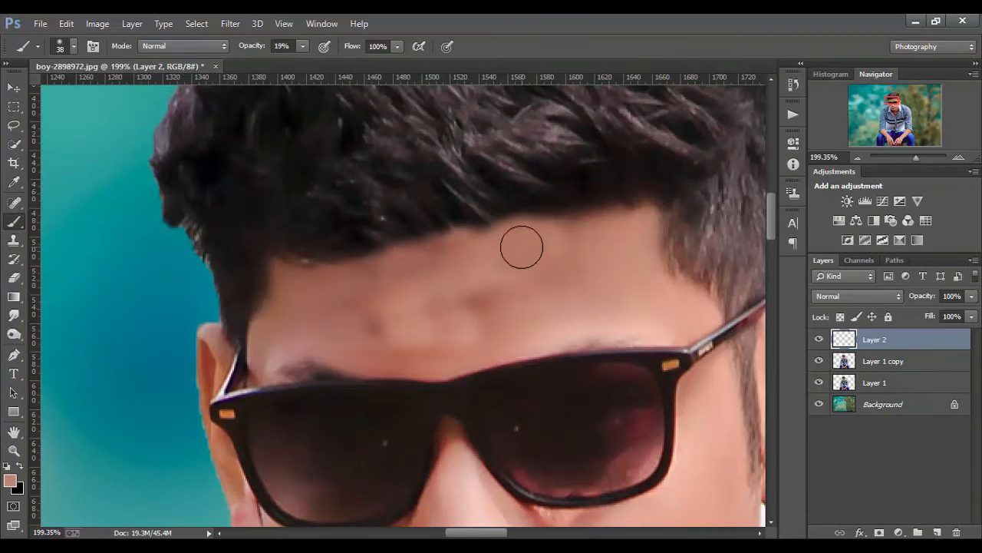
click(302, 46)
drag(302, 63, 366, 63)
drag(380, 261, 478, 272)
alt+click(490, 316)
mouse_move(548, 236)
mouse_down()
mouse_move(430, 268)
mouse_move(467, 307)
mouse_move(521, 317)
mouse_up()
Step: Lower the opacity of Layer 2 and merge it down into Layer 1 copy
drag(971, 297, 942, 313)
right_click(867, 340)
click(675, 356)
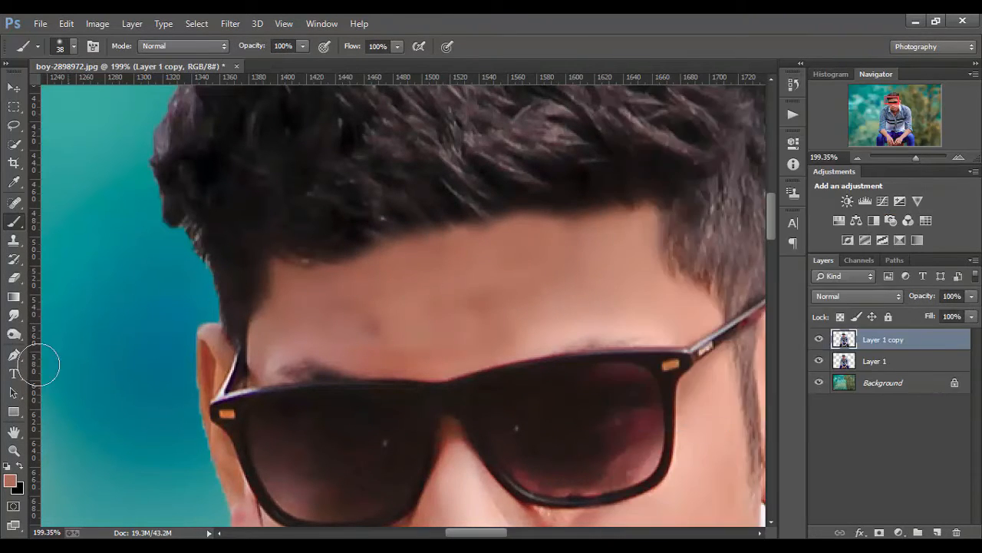
Step: Blend the painted forehead on Layer 1 copy with the Smudge tool at 24% strength and a 44 px brush
click(13, 314)
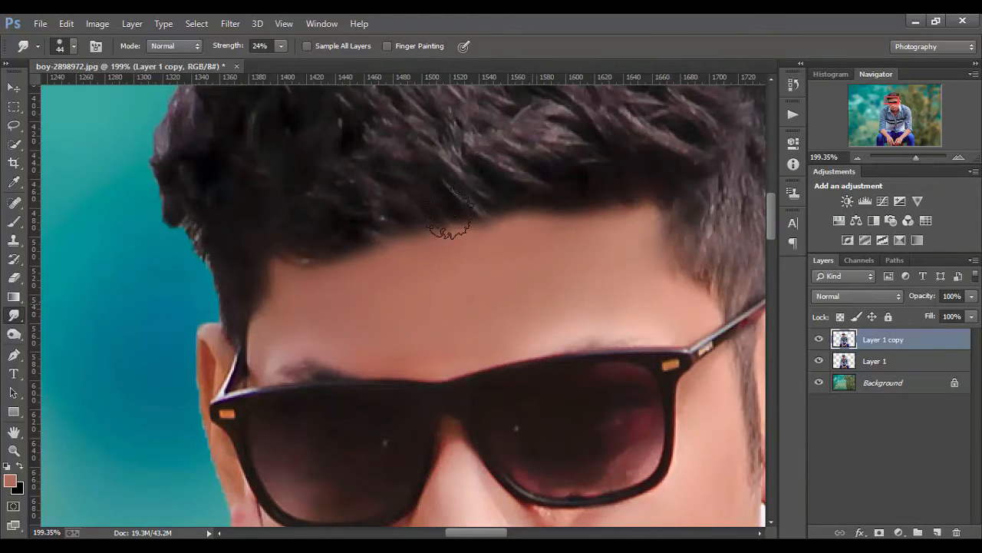
scroll(397, 159, down, 8)
scroll(333, 161, down, 3)
key(ctrl+0)
Step: Apply the Camera Raw Filter to Layer 1 copy with HSL saturation of Reds -12 and Oranges -13
click(230, 23)
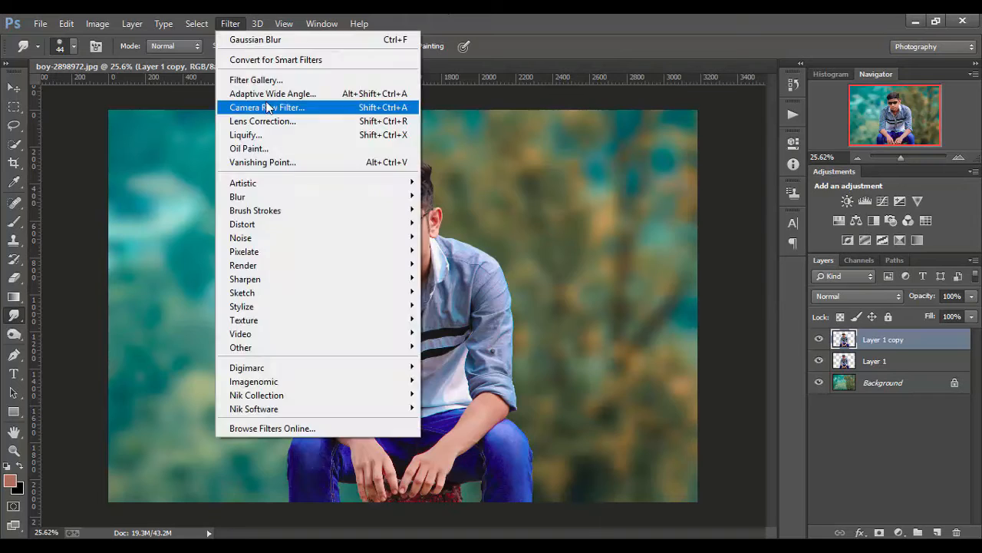
click(263, 103)
click(743, 172)
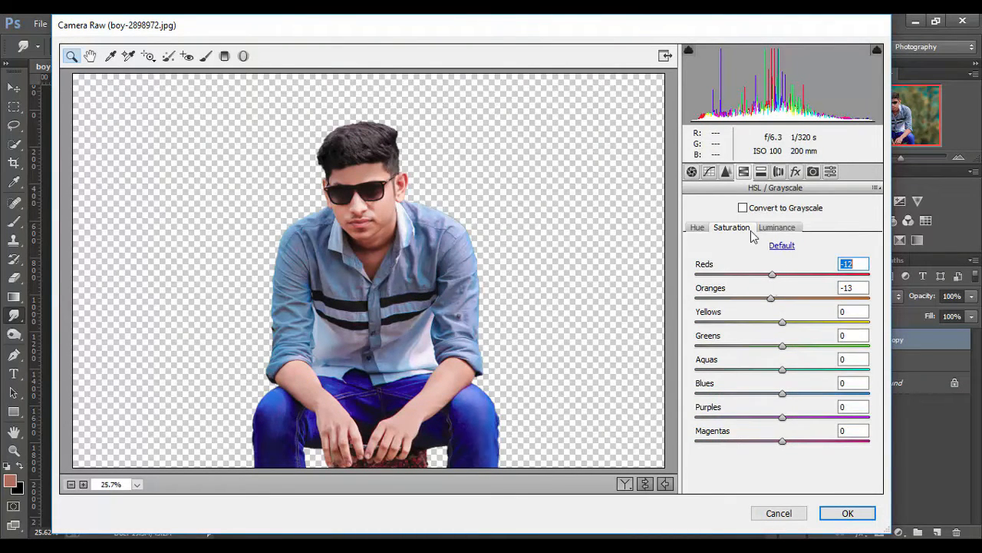
click(847, 512)
scroll(434, 230, down, 3)
scroll(434, 230, up, 10)
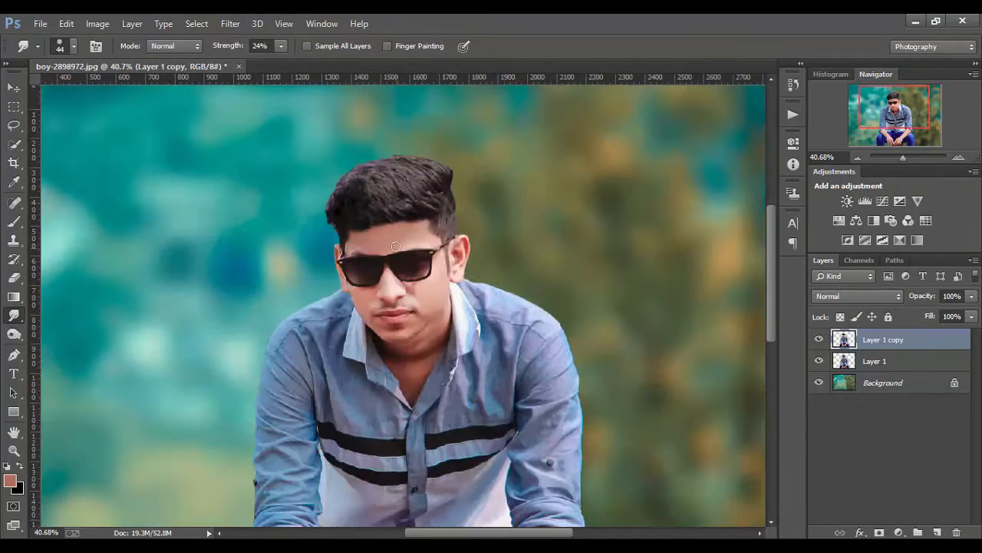
Step: Add a new layer and paint a sampled light skin tone over the forehead with a soft brush about 75 px wide
key(ctrl+shift+alt+n)
key(b)
alt+click(467, 246)
drag(426, 244, 447, 244)
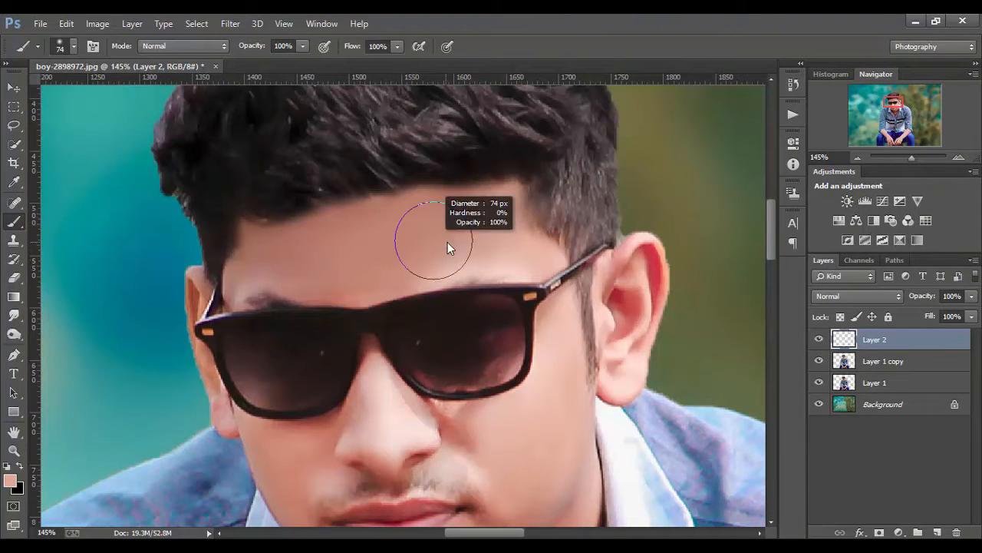
mouse_move(338, 239)
mouse_down()
mouse_move(399, 267)
mouse_move(289, 259)
mouse_up()
click(461, 200)
scroll(337, 147, down, 3)
Step: Fade the light forehead paint by reducing its layer's opacity and merge that layer down into Layer 1 copy
click(971, 296)
drag(951, 313, 931, 313)
click(872, 317)
right_click(927, 338)
click(763, 356)
scroll(465, 177, down, 9)
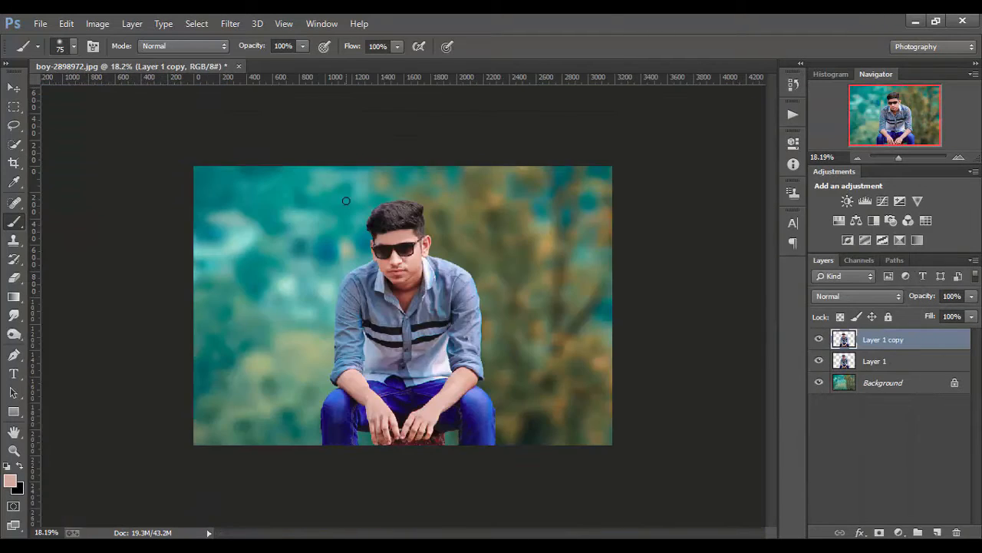
Step: Smudge the hair on the crown into long smooth strands with a 58 px irregular scatter-shaped brush tip at 83% strength
scroll(346, 202, up, 7)
scroll(419, 182, up, 4)
key(r)
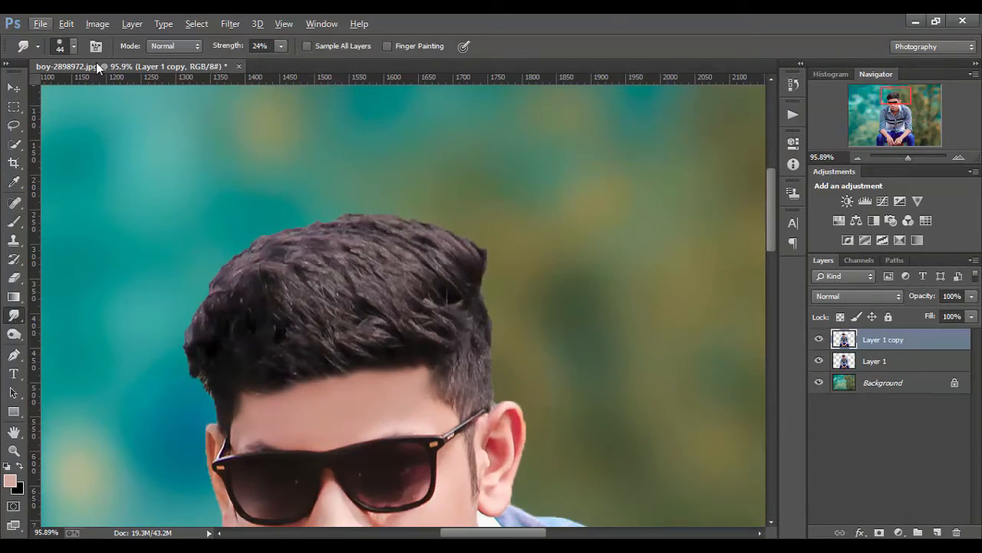
click(61, 46)
scroll(123, 207, down, 1)
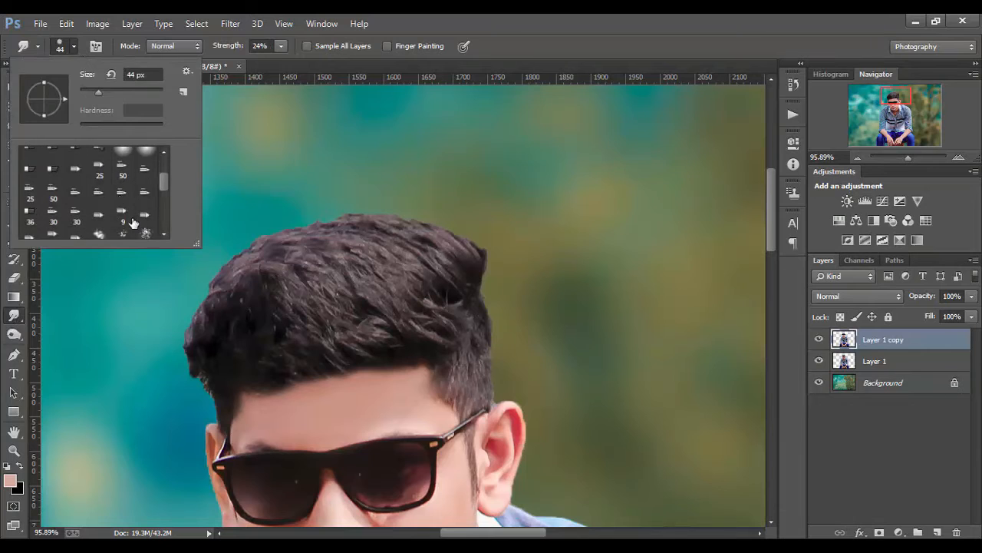
click(544, 37)
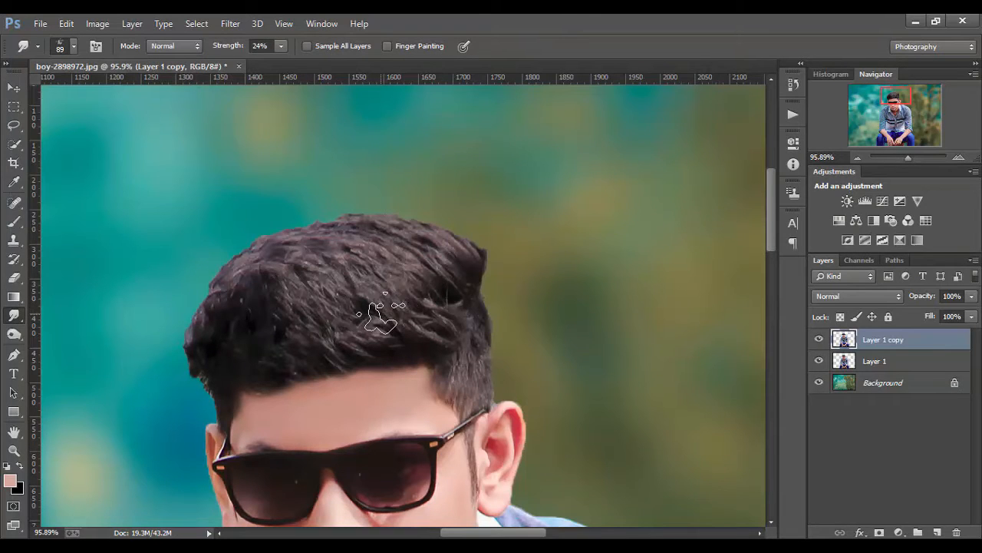
scroll(379, 313, up, 2)
drag(377, 313, 346, 309)
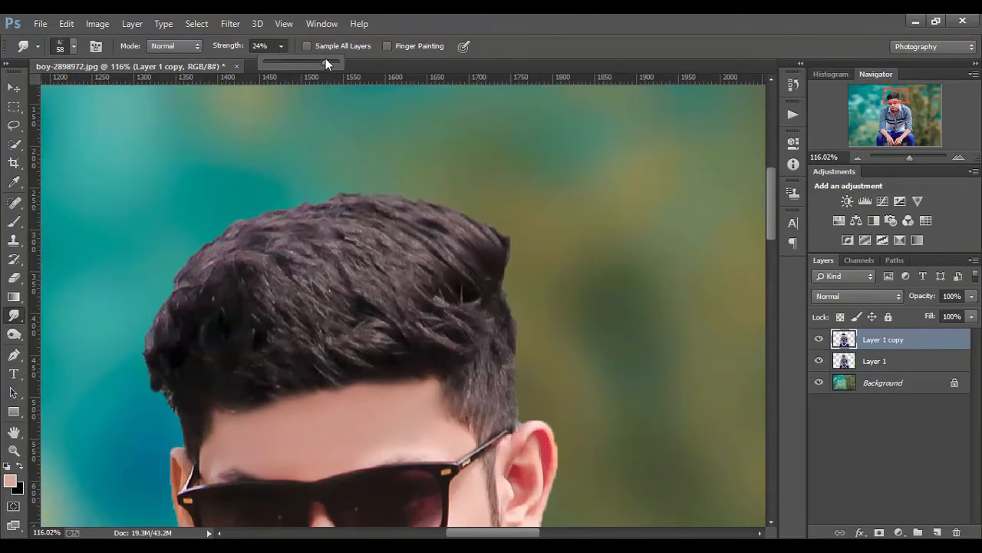
drag(325, 59, 327, 58)
mouse_move(468, 215)
mouse_down()
mouse_move(345, 230)
mouse_move(463, 274)
mouse_move(394, 336)
mouse_move(244, 302)
mouse_move(247, 313)
mouse_move(267, 246)
mouse_move(435, 274)
mouse_move(323, 234)
mouse_up()
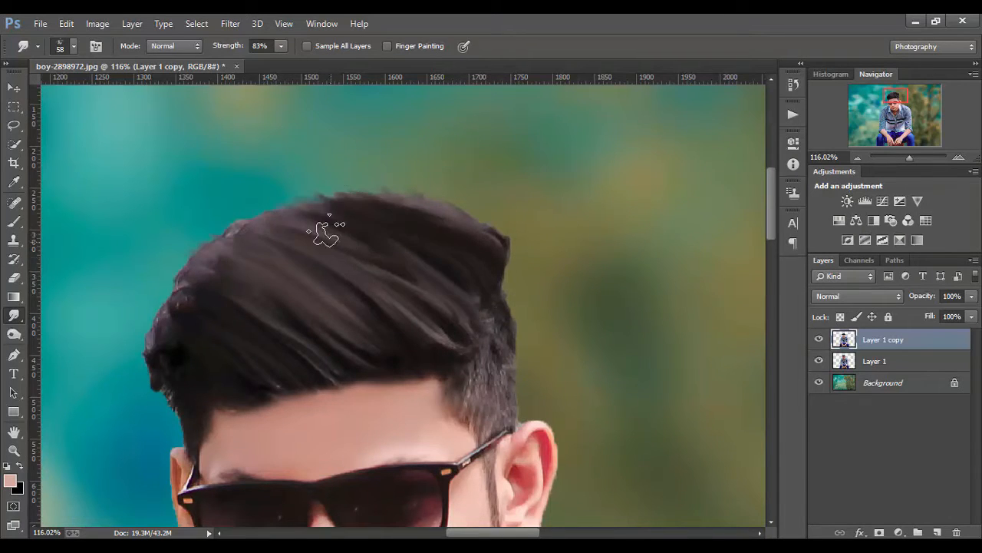
Step: Smudge the front of the hair into matching strands down to the forehead hairline
key(ctrl+0)
scroll(417, 136, up, 16)
mouse_move(478, 246)
mouse_down()
mouse_move(450, 269)
mouse_move(391, 264)
mouse_up()
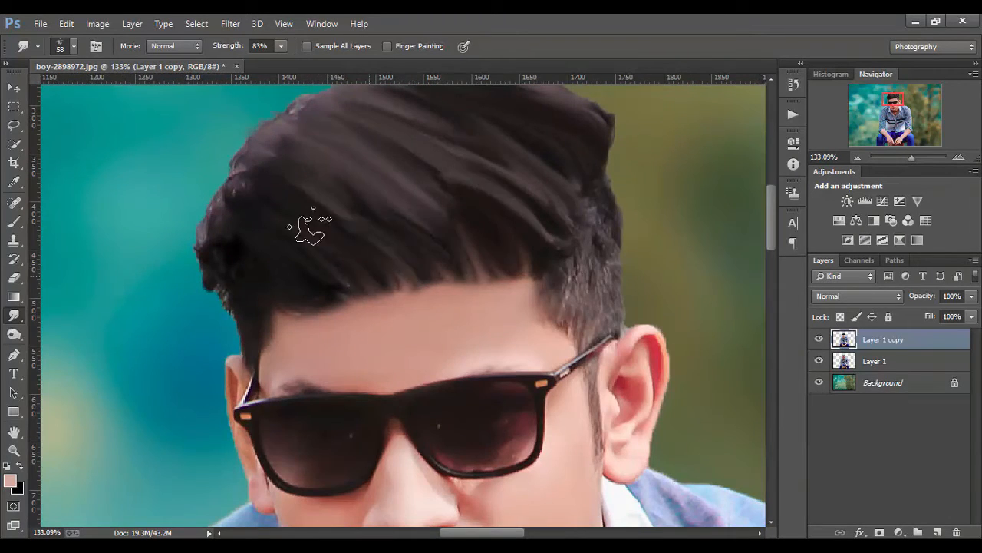
scroll(309, 228, down, 5)
Step: Smudge fine strands along the edge where the hair meets the forehead with an 18 px tip
scroll(284, 239, up, 10)
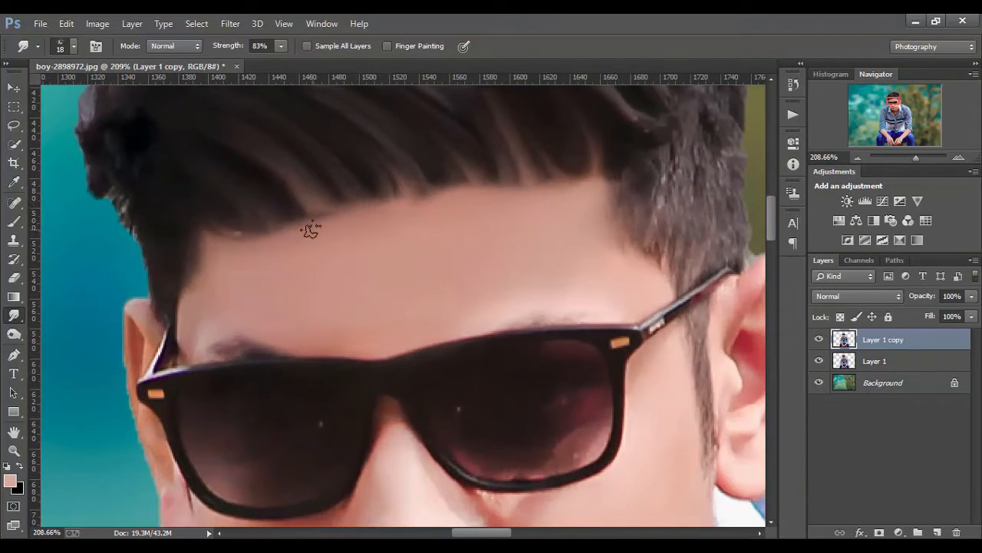
drag(418, 198, 445, 190)
drag(490, 184, 518, 179)
drag(621, 181, 607, 175)
drag(491, 145, 491, 254)
right_click(14, 315)
drag(387, 235, 370, 379)
scroll(370, 379, down, 5)
Step: Pull pointed hair strands outward from the upper-left outline of the hair with a 33 px Smudge tip
drag(340, 280, 347, 289)
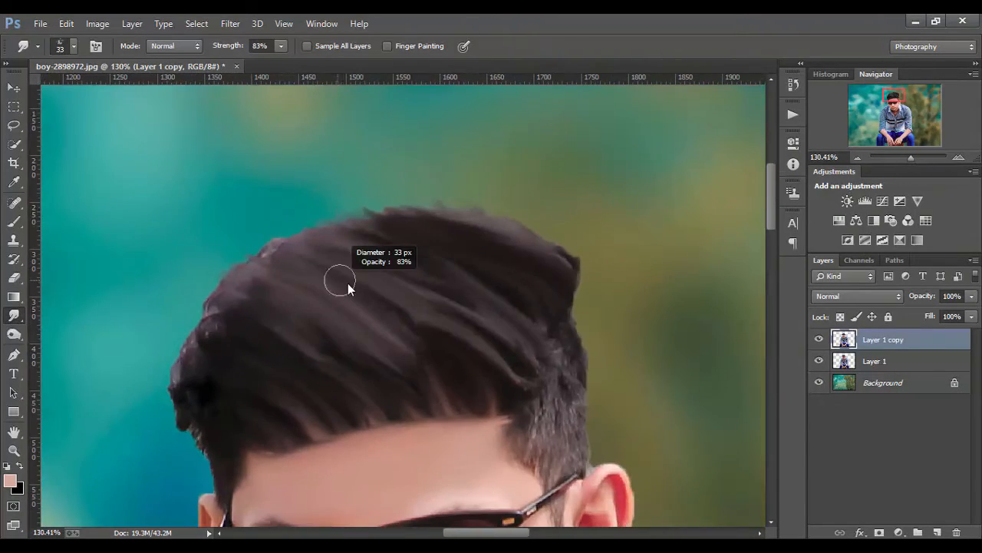
drag(314, 222, 329, 228)
drag(447, 341, 296, 173)
drag(364, 229, 290, 212)
drag(326, 242, 207, 266)
drag(249, 311, 171, 290)
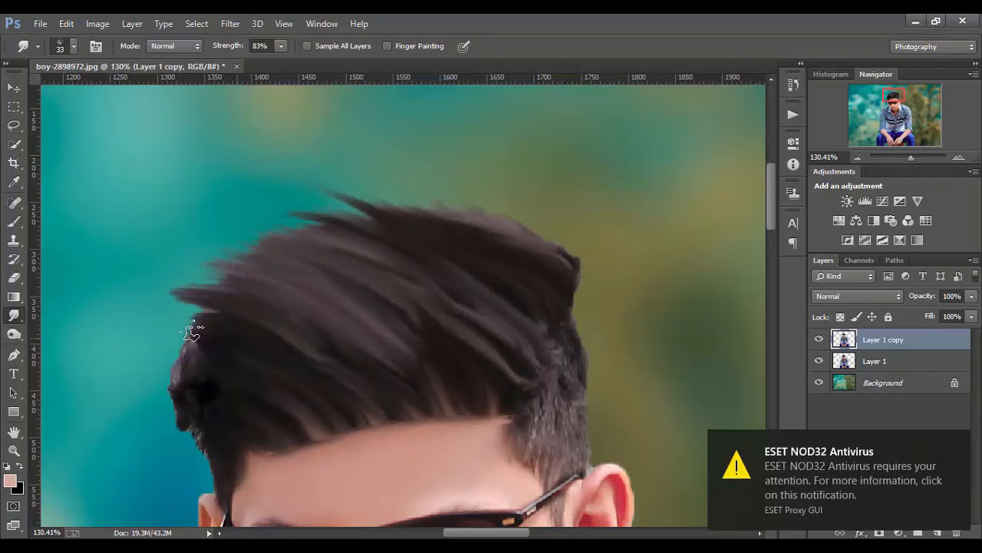
Step: Pull more strands outward along the left side of the head and the top of the crown
drag(198, 332, 173, 349)
drag(207, 371, 162, 362)
drag(507, 232, 438, 201)
drag(452, 228, 361, 191)
drag(338, 222, 273, 217)
drag(257, 255, 216, 244)
scroll(332, 184, down, 12)
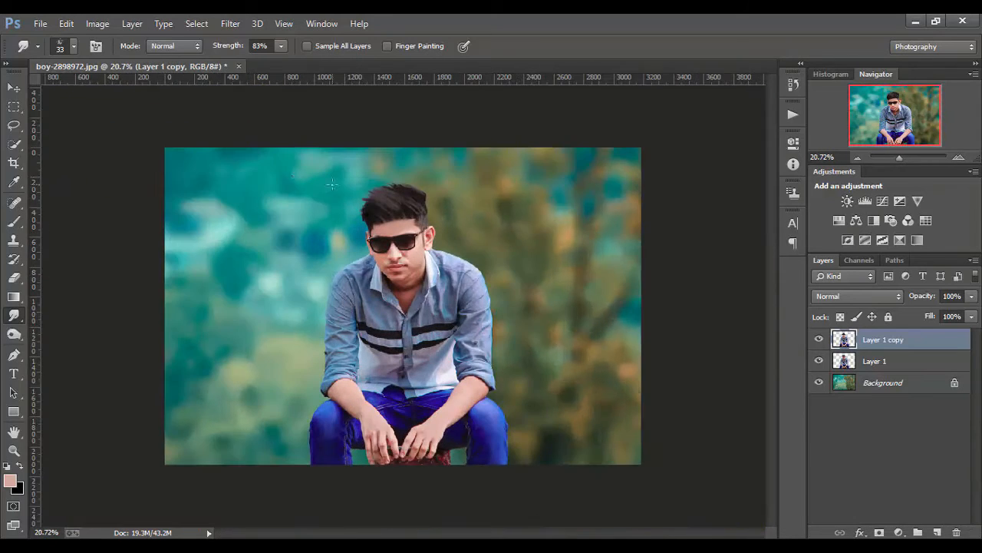
Step: Smudge a thin strand from the forehead corner up into the hair above the temple with a 13 px tip
scroll(333, 184, up, 2)
scroll(417, 179, up, 20)
drag(467, 294, 439, 294)
drag(399, 325, 431, 284)
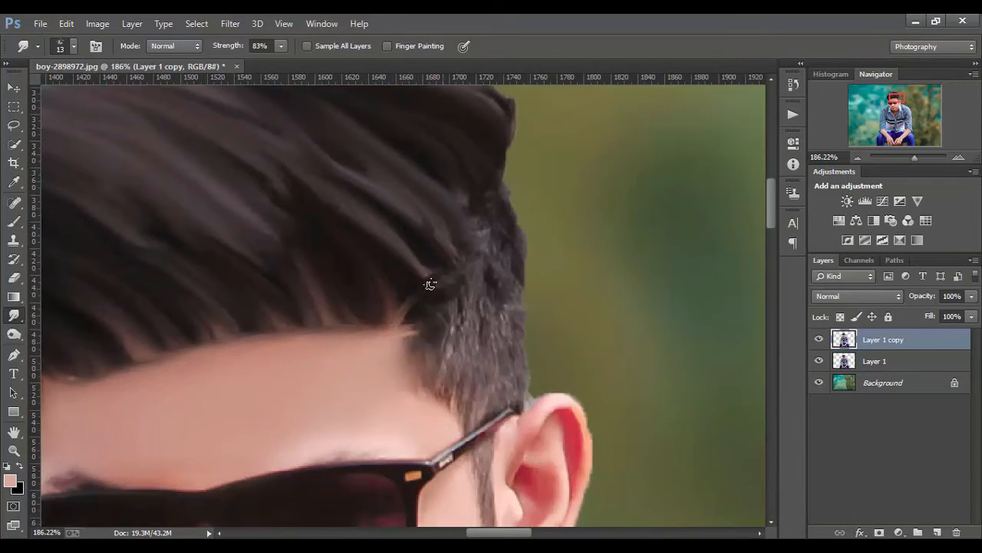
scroll(434, 277, down, 15)
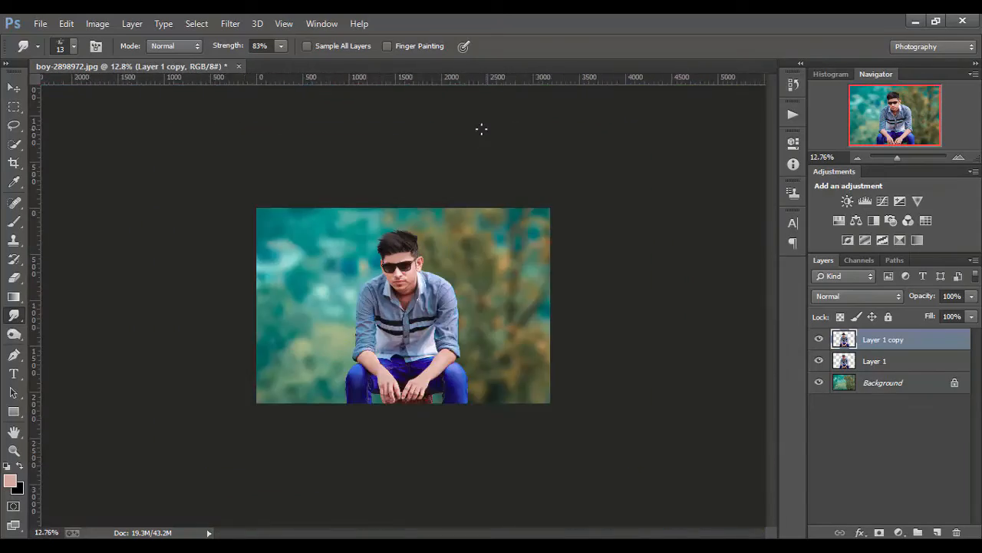
Step: Soften the forehead and its hairline with the Smudge tool using a soft round 32 px brush at 19% strength
scroll(480, 129, up, 14)
click(61, 47)
scroll(345, 368, down, 8)
double_click(143, 225)
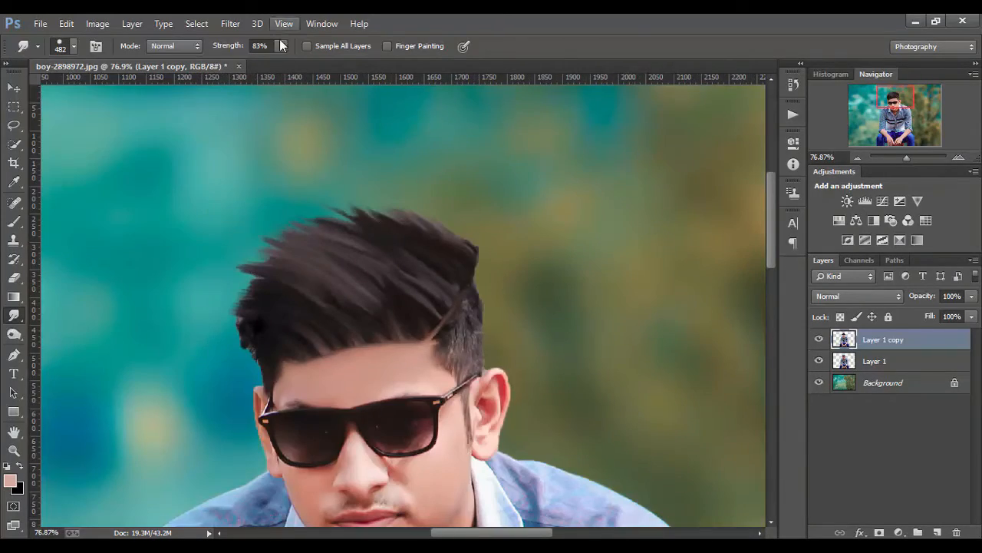
click(281, 46)
click(233, 62)
scroll(335, 399, up, 12)
mouse_move(450, 311)
mouse_down()
mouse_move(289, 309)
mouse_move(322, 316)
mouse_move(603, 271)
mouse_up()
drag(280, 387, 366, 371)
mouse_move(310, 292)
mouse_down()
mouse_move(340, 314)
mouse_move(292, 355)
mouse_move(430, 259)
mouse_up()
scroll(570, 270, down, 10)
scroll(389, 241, up, 9)
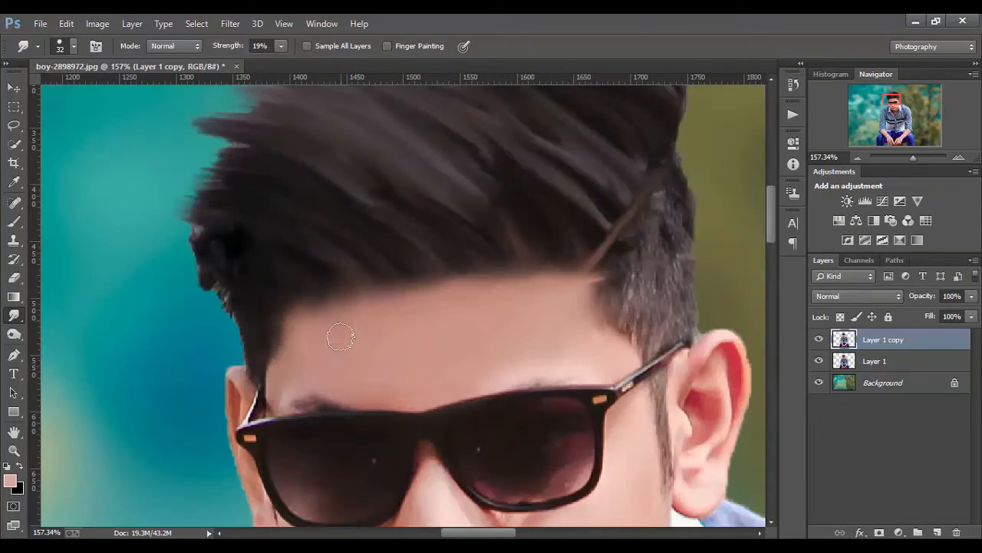
drag(340, 340, 384, 290)
scroll(459, 298, down, 9)
scroll(269, 222, up, 2)
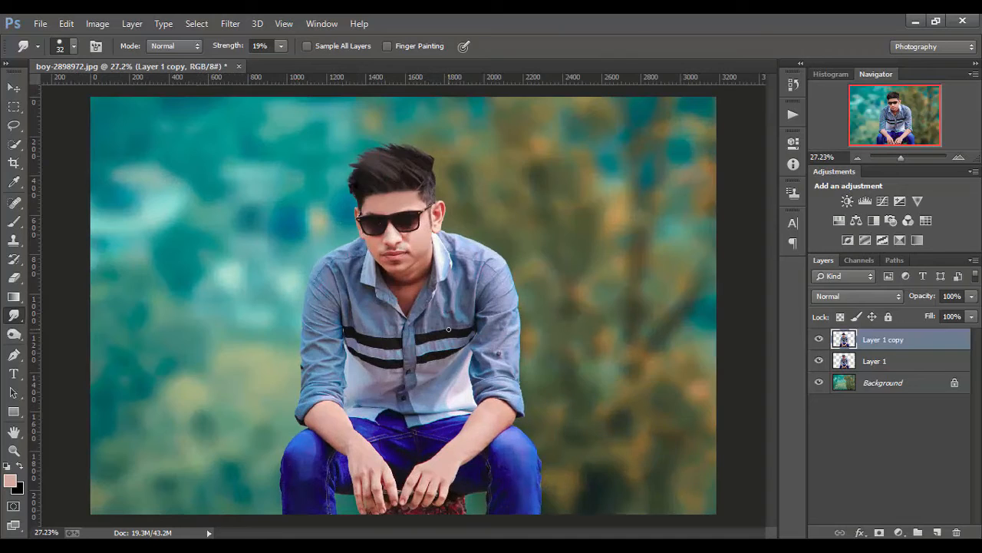
Step: Place the orange light glow image directly above the Background layer and set its blend mode to Screen
scroll(323, 253, down, 1)
click(886, 383)
right_click(903, 392)
click(744, 498)
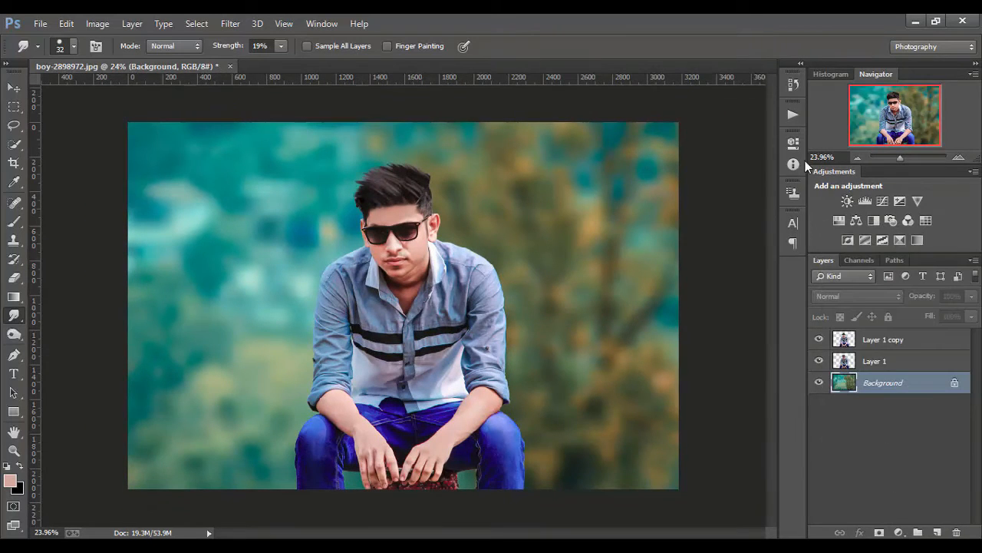
click(40, 23)
click(77, 230)
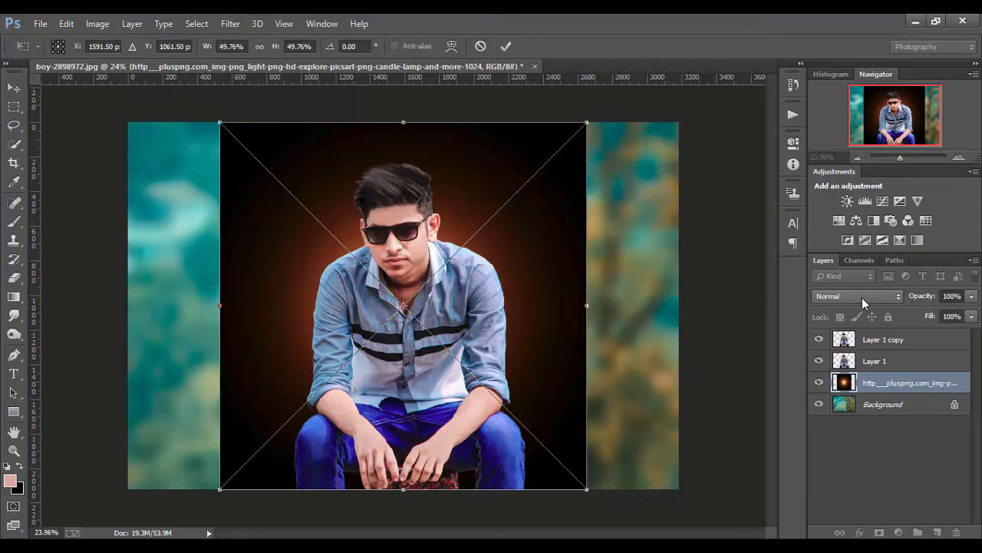
click(865, 296)
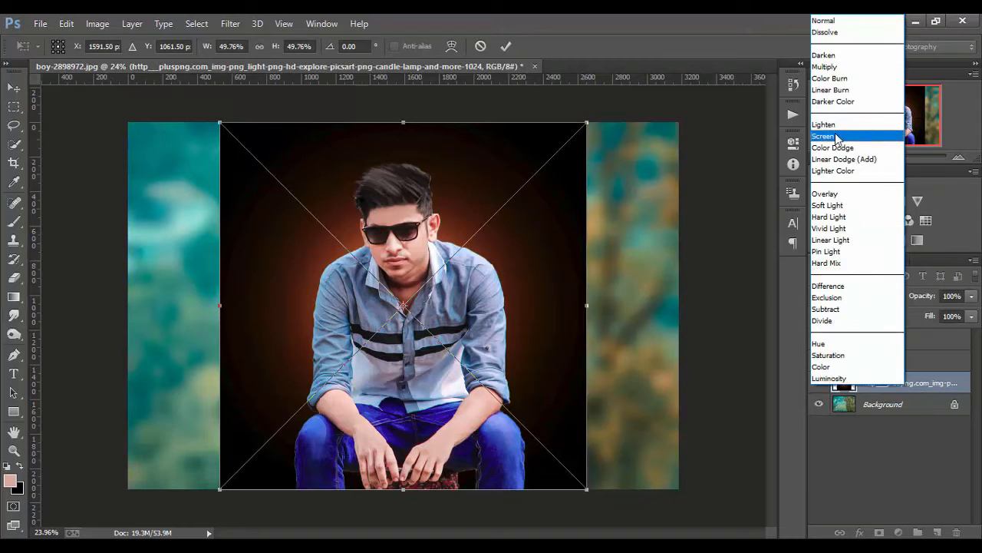
click(833, 134)
Step: Move the light glow beside the man's head on the teal side of the background and commit its placement
drag(520, 329, 585, 257)
mouse_move(592, 266)
mouse_down()
mouse_move(443, 272)
mouse_move(461, 216)
mouse_up()
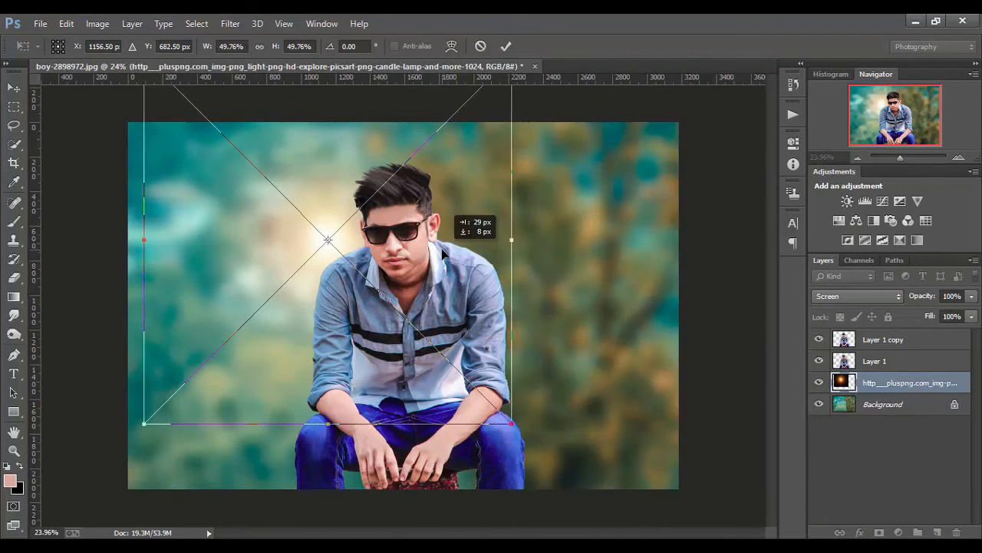
click(506, 46)
Step: Lower the glow layer's opacity to about 84% and flatten all layers into the Background
drag(972, 296, 963, 317)
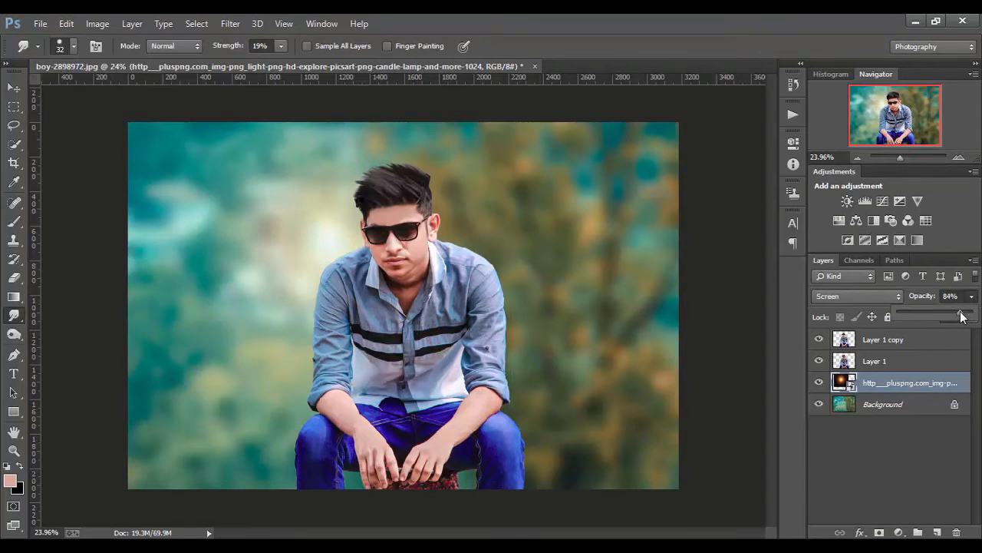
right_click(836, 413)
click(844, 362)
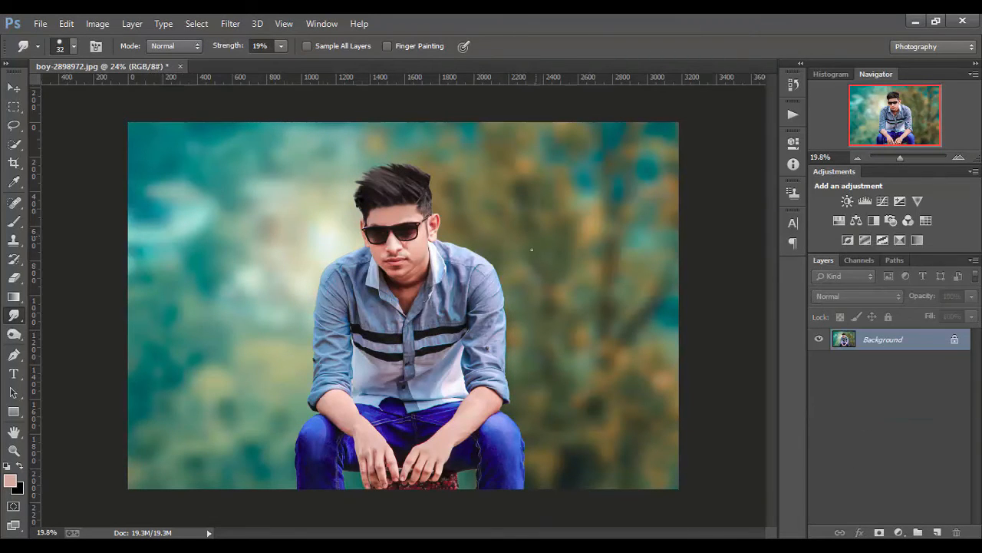
Step: Apply a subtle dark post-crop vignette with the Camera Raw filter, using midpoint 60, roundness +24 and feather 54
key(ctrl+minus)
key(ctrl+minus)
scroll(535, 247, up, 5)
click(236, 24)
click(265, 106)
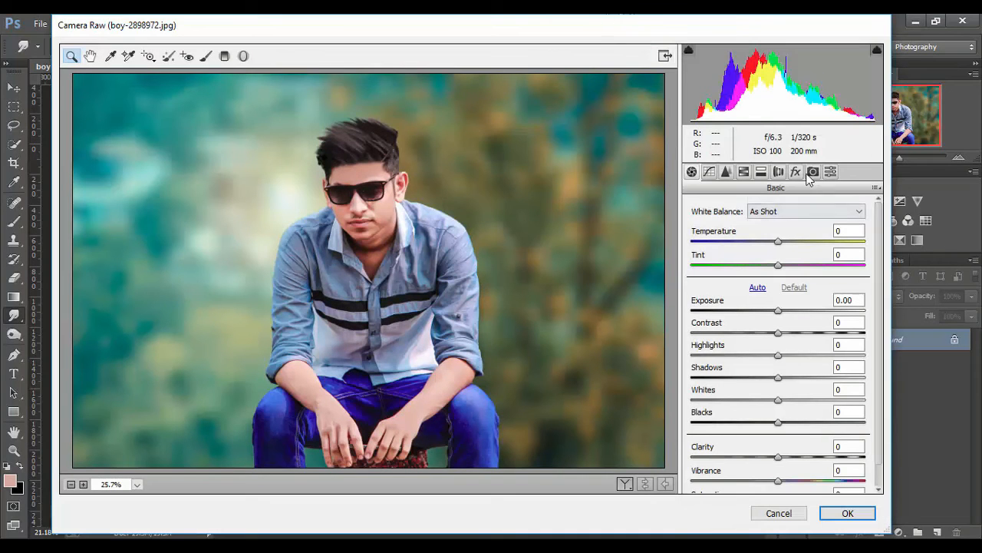
click(797, 172)
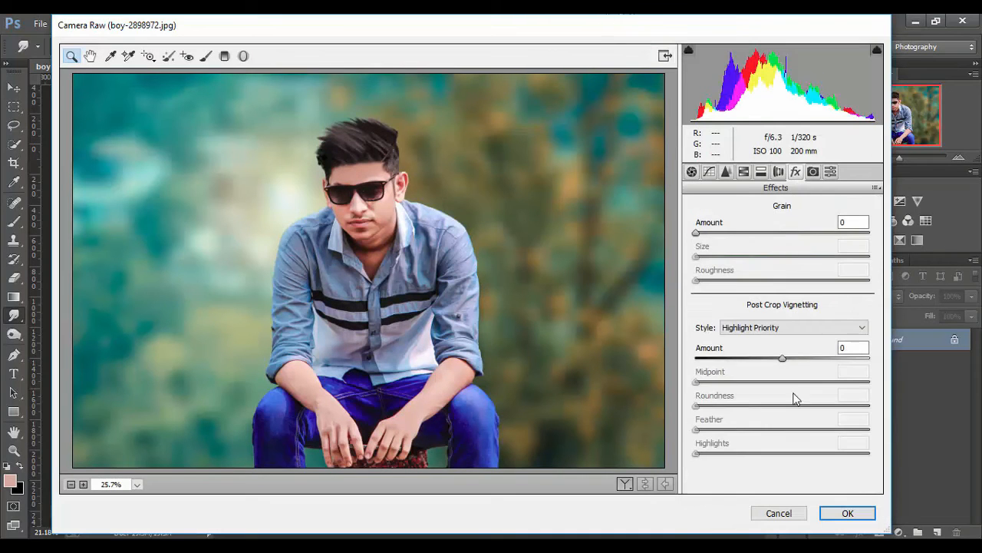
drag(782, 359, 763, 361)
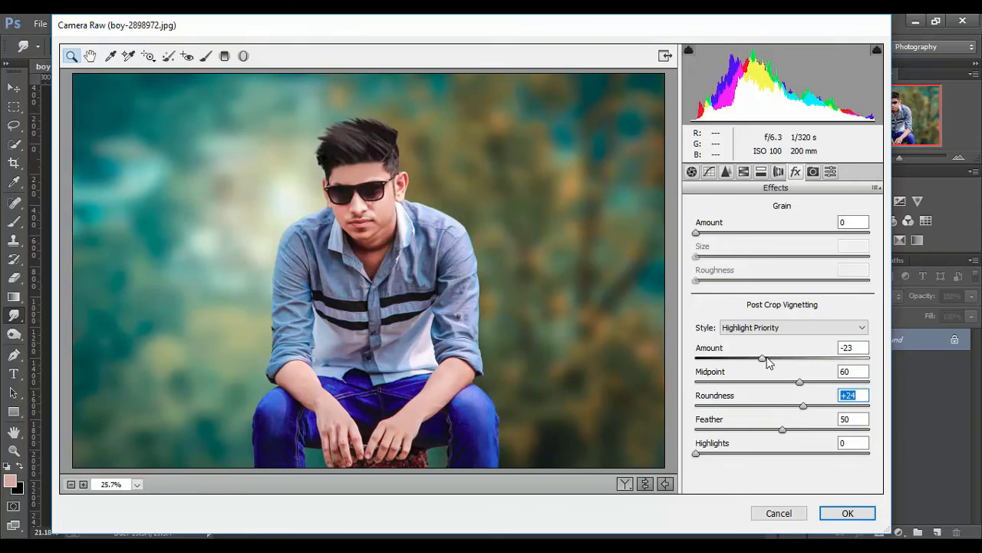
mouse_move(770, 363)
mouse_down()
mouse_move(783, 364)
mouse_move(772, 366)
mouse_up()
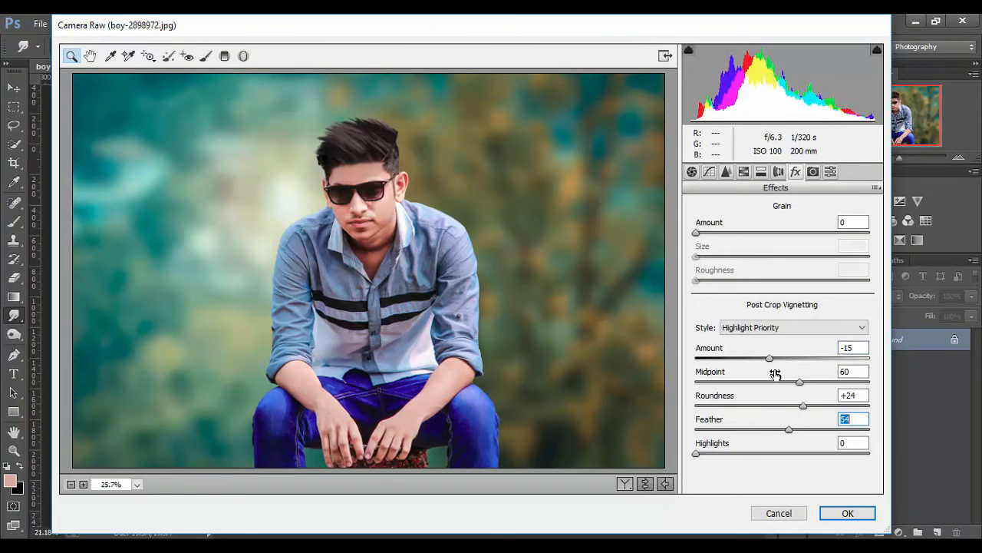
drag(774, 370, 768, 367)
click(835, 511)
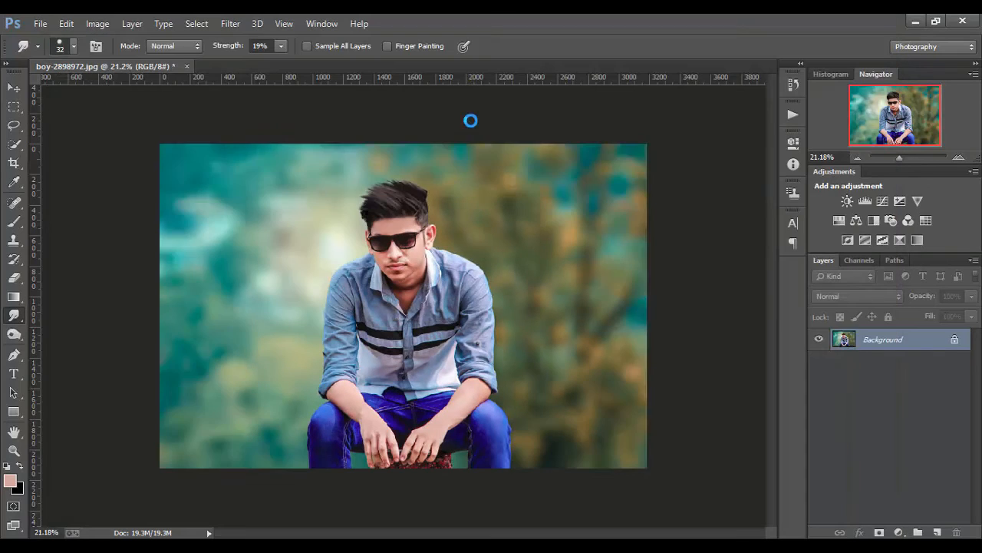
scroll(499, 160, down, 5)
scroll(535, 154, up, 5)
scroll(533, 184, up, 1)
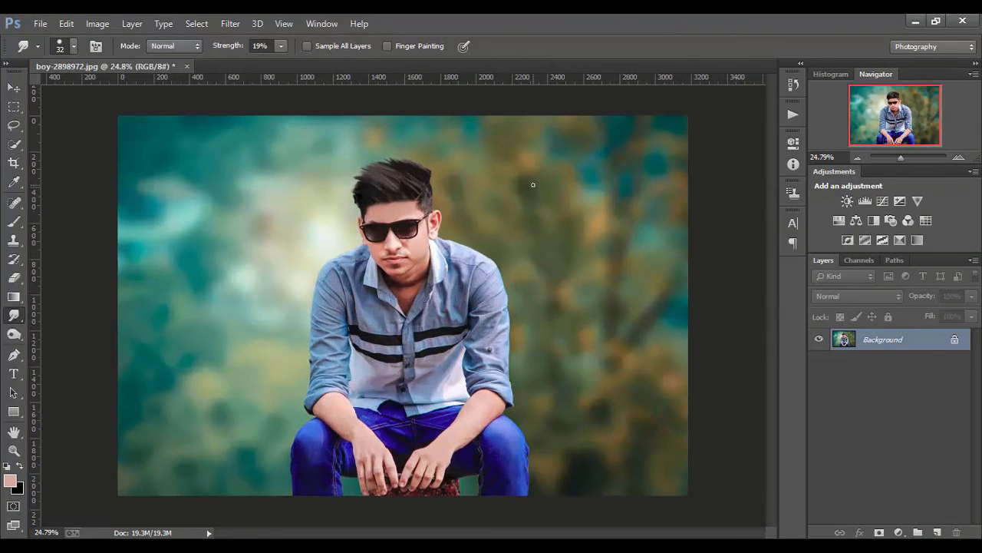
scroll(467, 182, down, 4)
scroll(467, 182, up, 4)
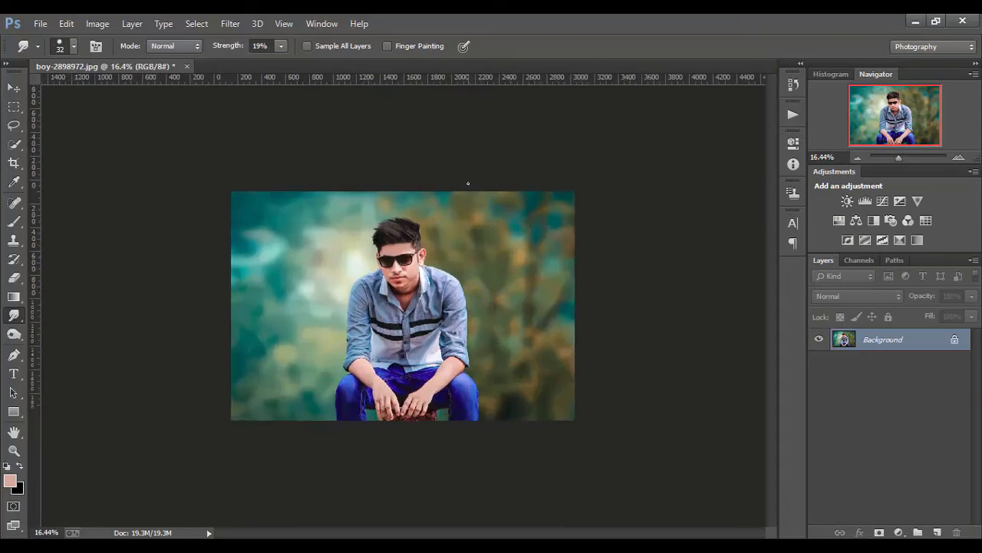
scroll(470, 181, up, 1)
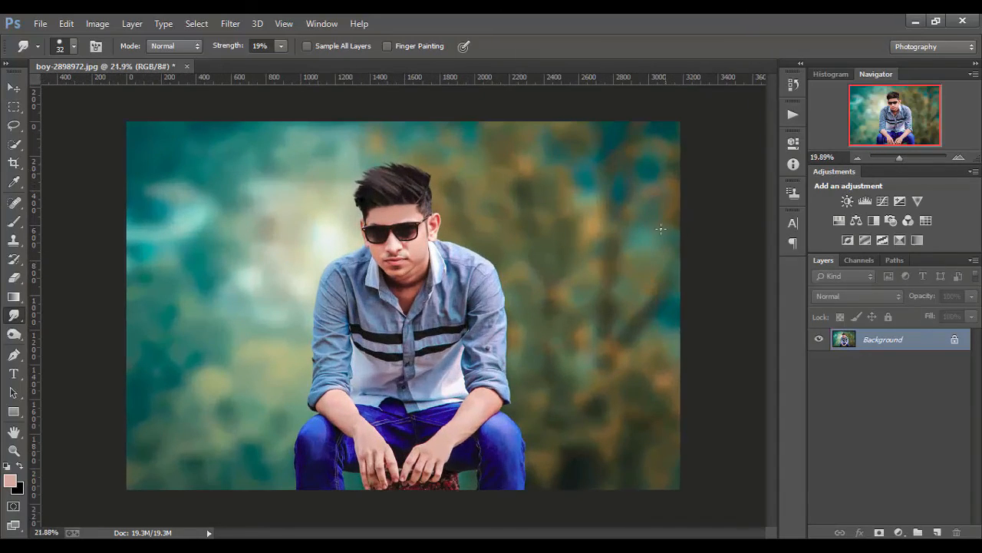
scroll(661, 229, down, 2)
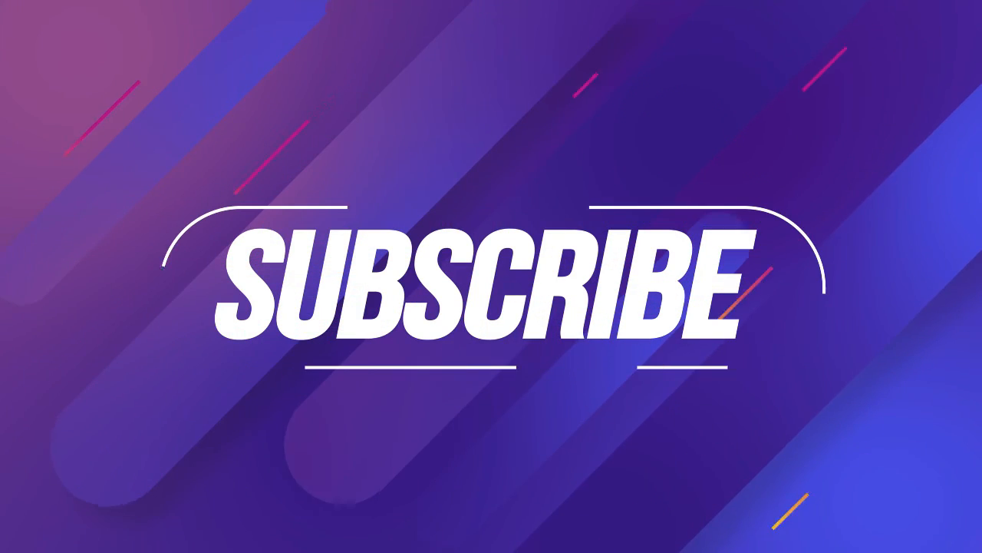